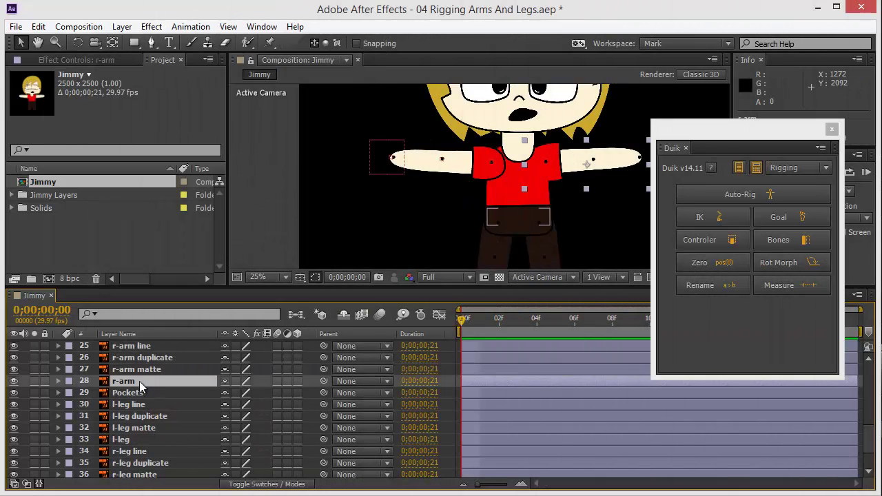
Place puppet pins on r-arm at the hand tip, elbow and shoulder dots.
key("ctrl+p")
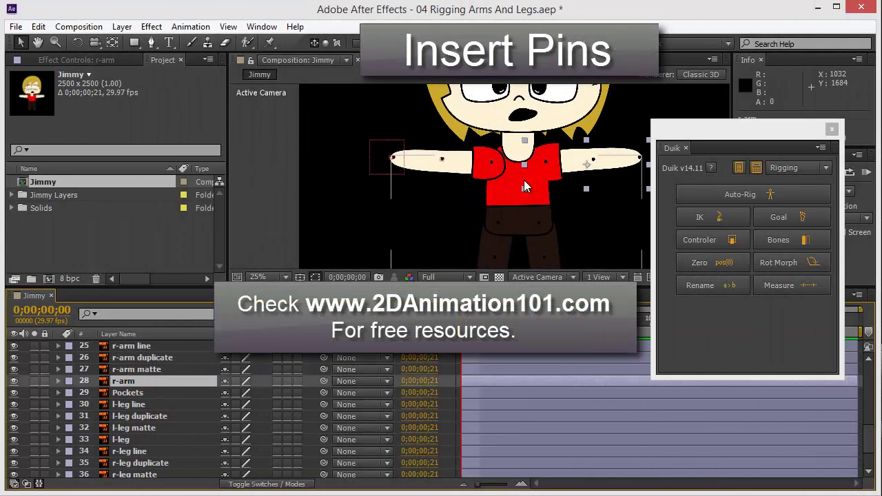
scroll(523, 186, "up", 2)
key("space")
left_click_drag(545, 174, 351, 169)
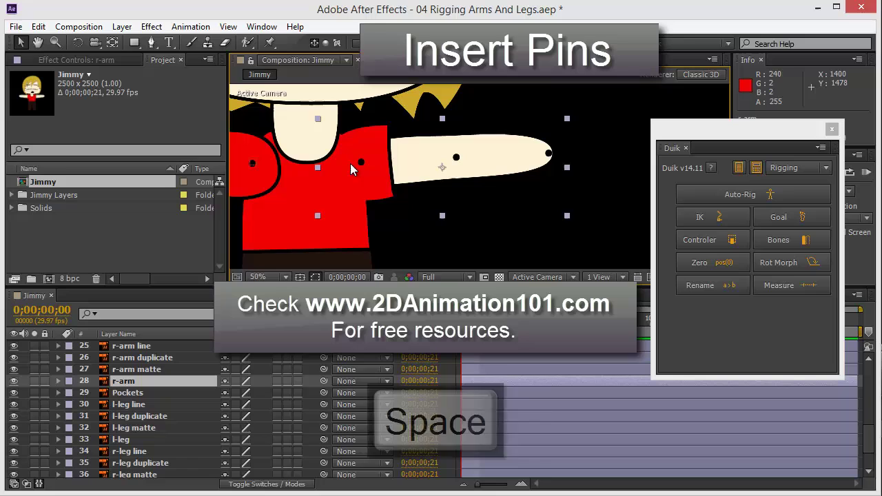
key("ctrl+p")
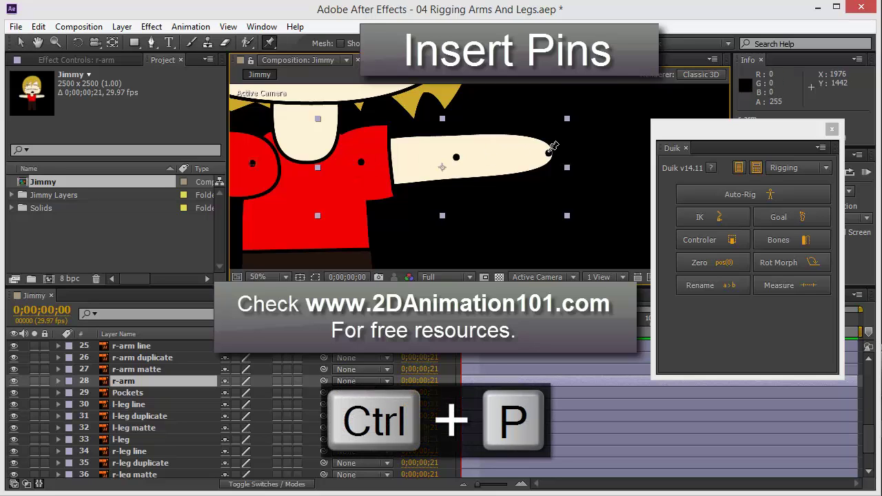
left_click(549, 152)
left_click(456, 156)
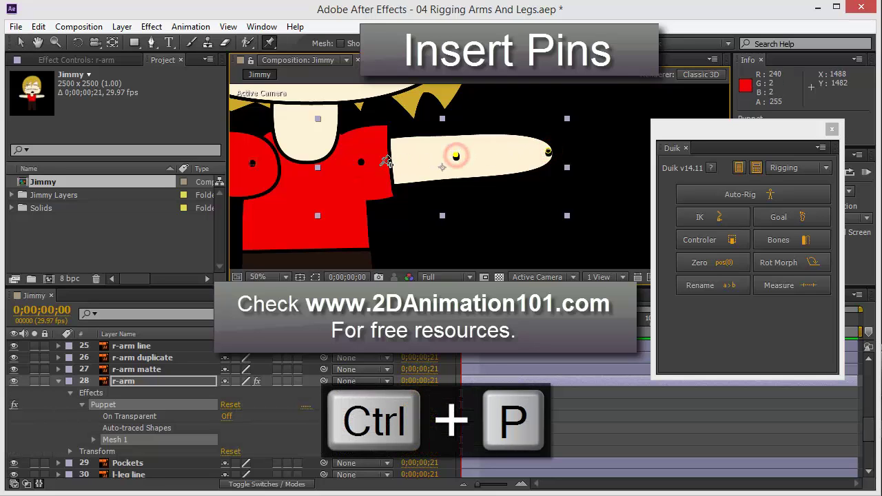
left_click(361, 161)
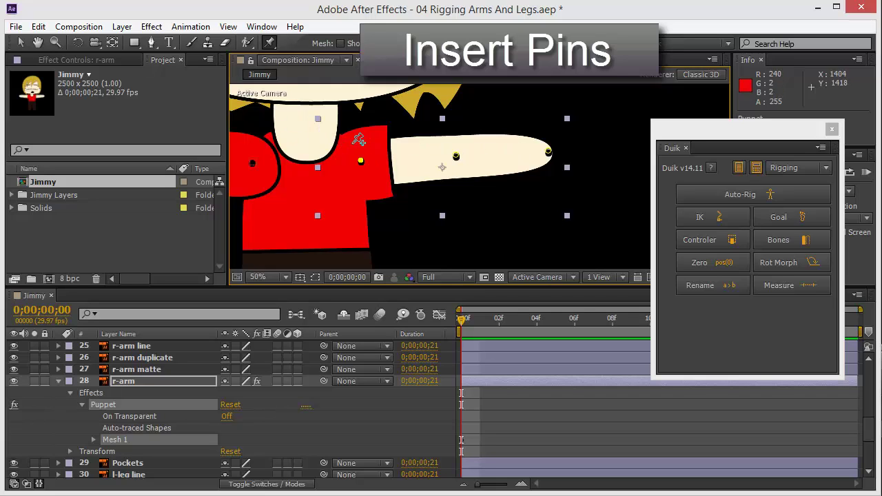
key("v")
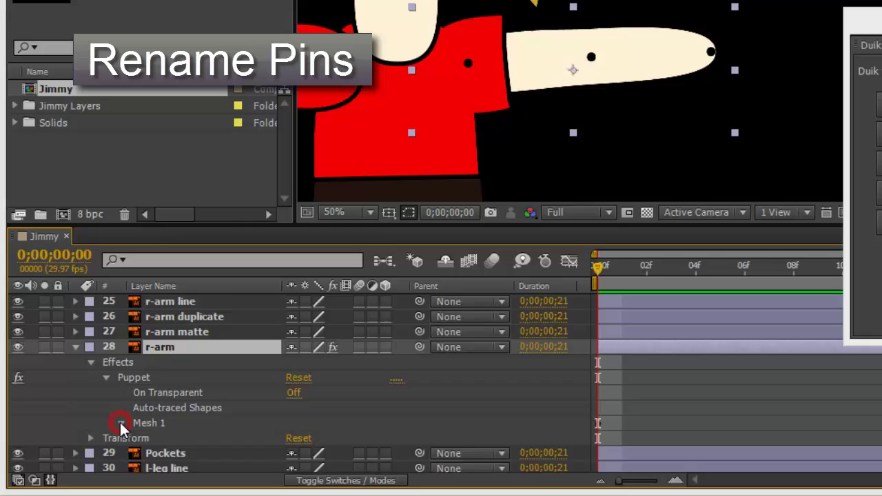
Expand Mesh 1 and its Deform group to list the right-arm puppet pins.
left_click(121, 423)
scroll(138, 427, "down", 2)
left_click(136, 419)
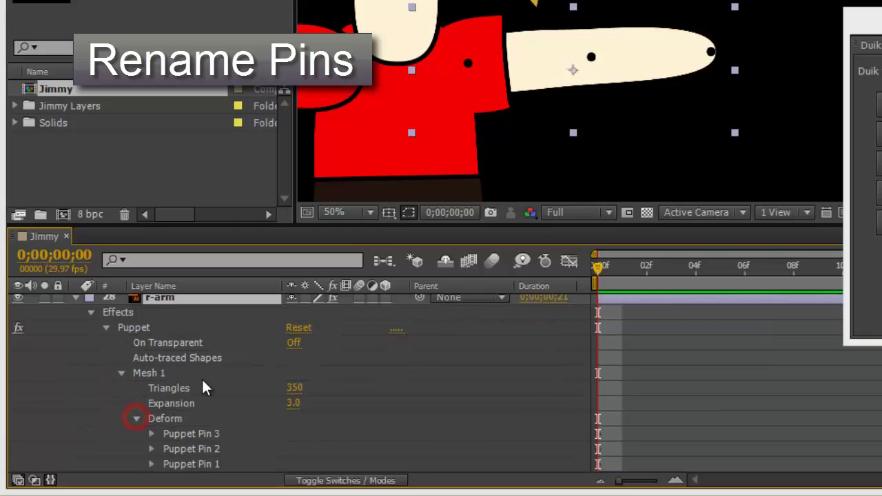
scroll(193, 400, "down", 3)
left_click(201, 420)
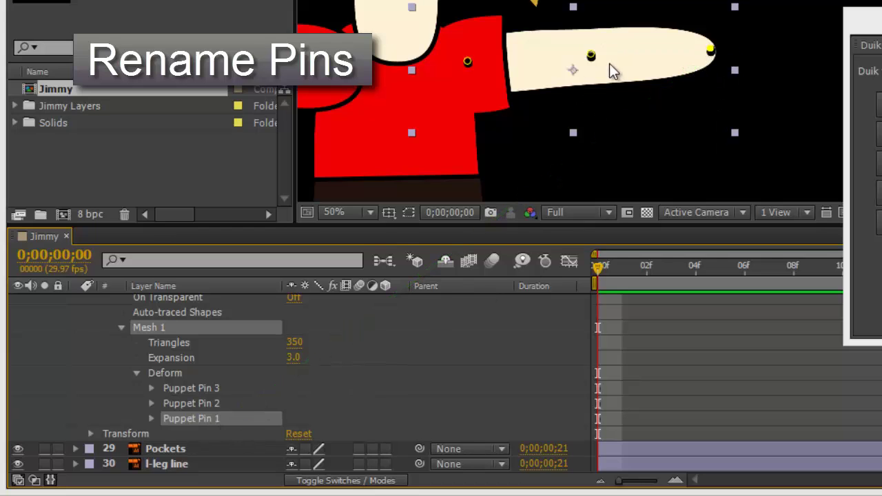
left_click_drag(610, 69, 484, 153)
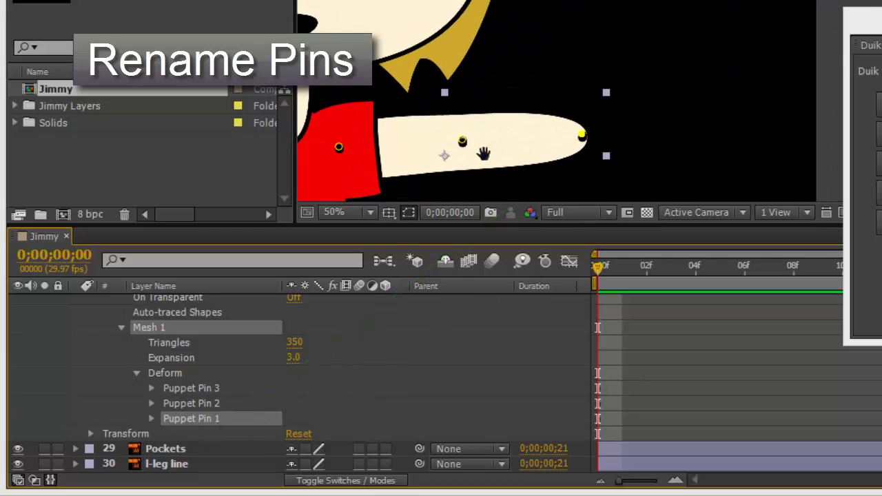
Rename Puppet Pins 1, 2 and 3 to r-hand, r-elbow and r-shoulder.
left_click(221, 419)
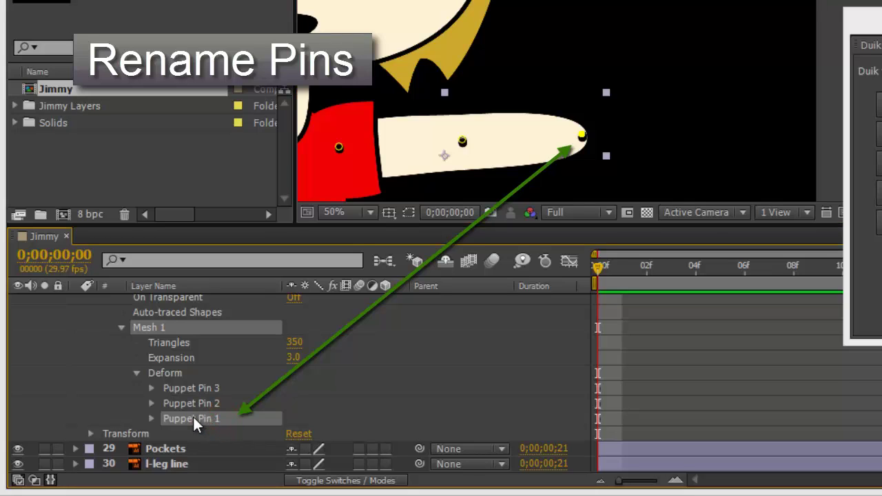
key("Return")
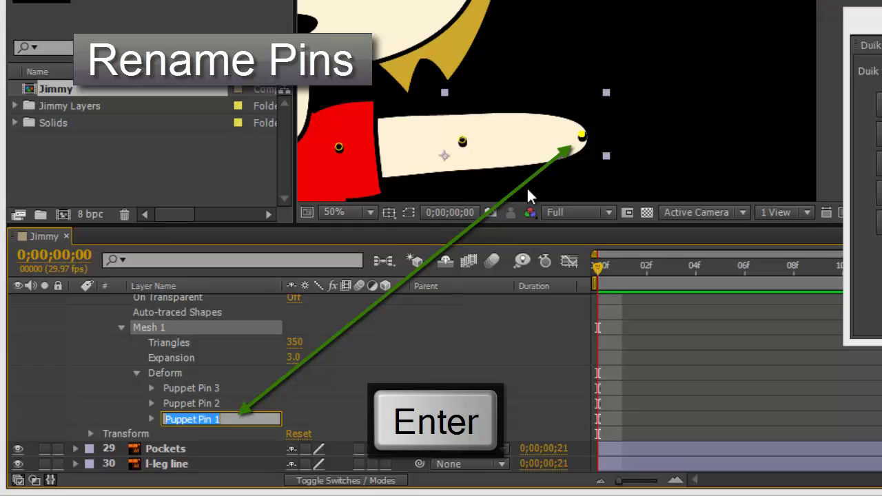
type("r-hand")
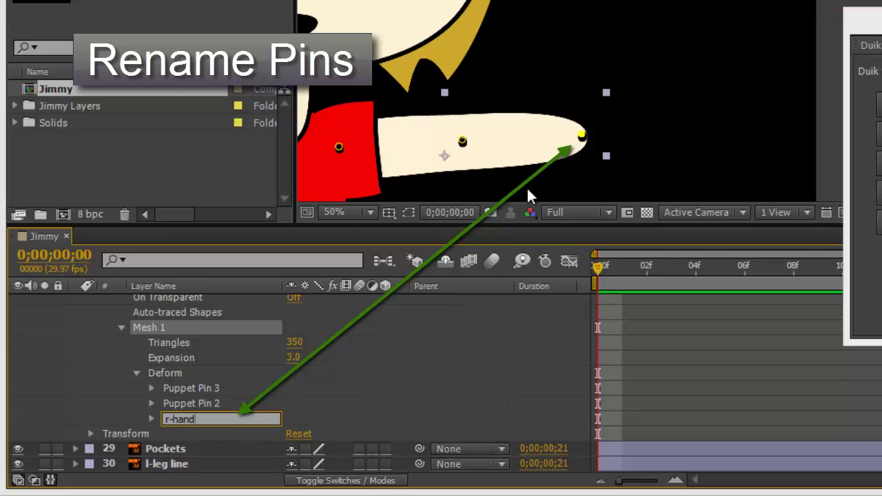
left_click(187, 403)
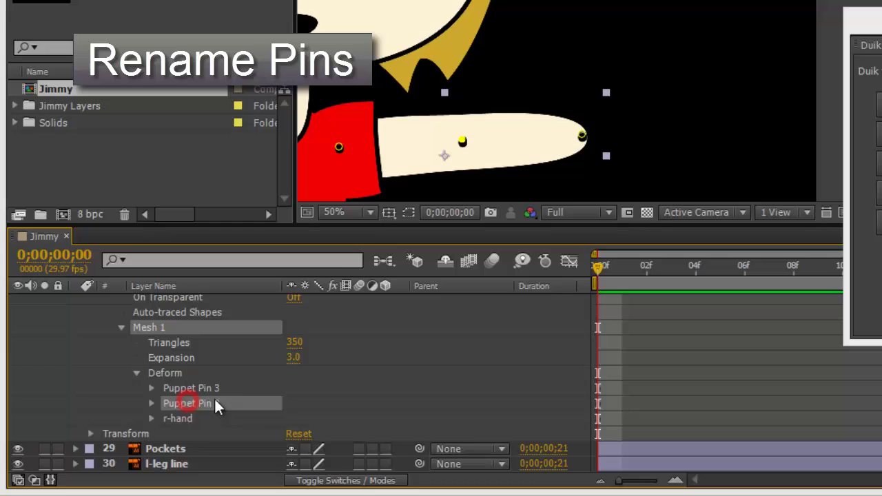
key("Return")
type("r-elb")
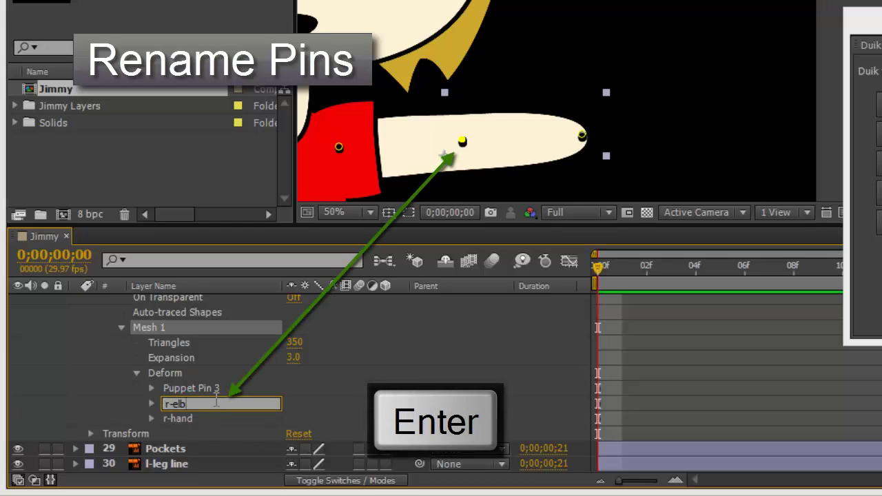
type("ow")
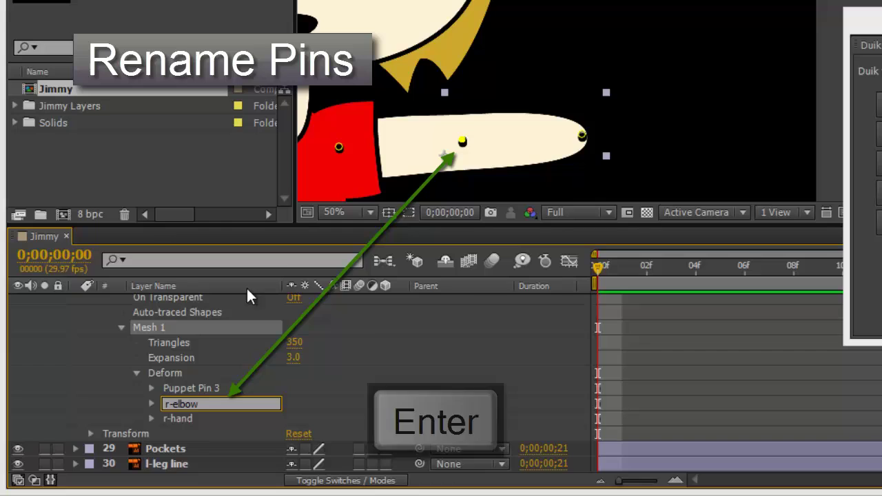
left_click(206, 384)
key("Return")
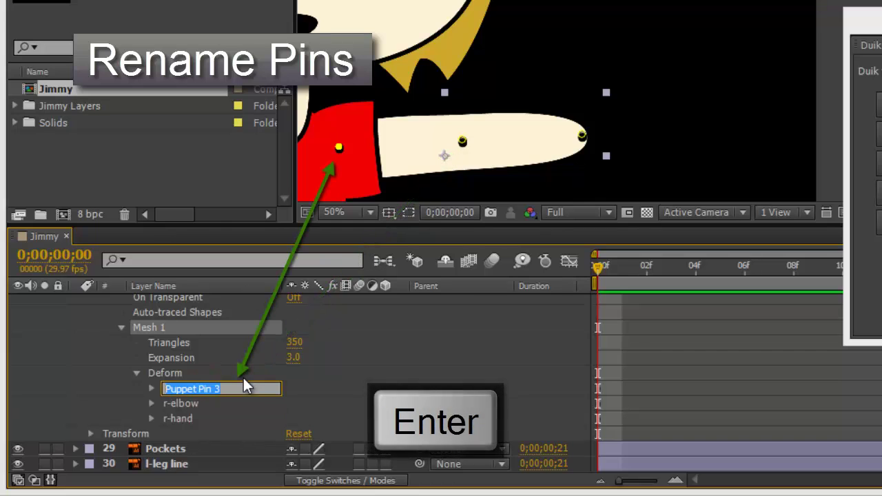
type("r-shoulder")
key("Return")
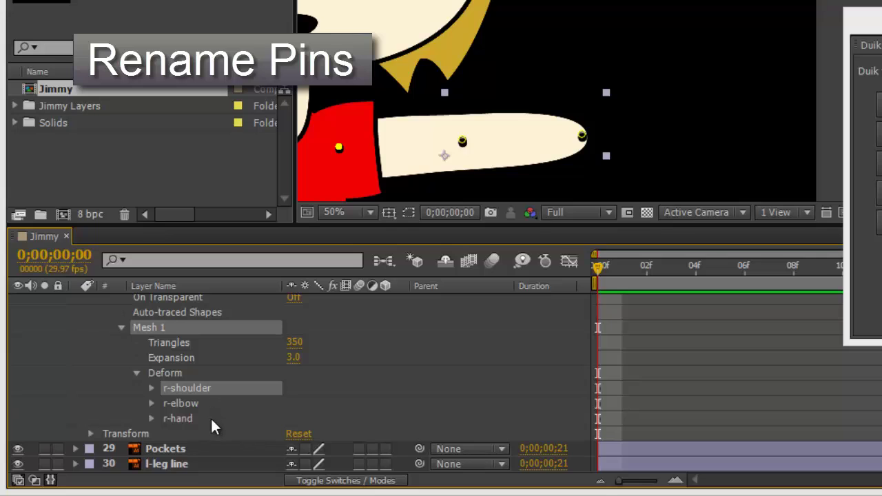
Verify which pin r-hand, r-elbow and r-shoulder each control, then select r-arm.
left_click(211, 419)
left_click(214, 404)
left_click(216, 388)
left_click(206, 417)
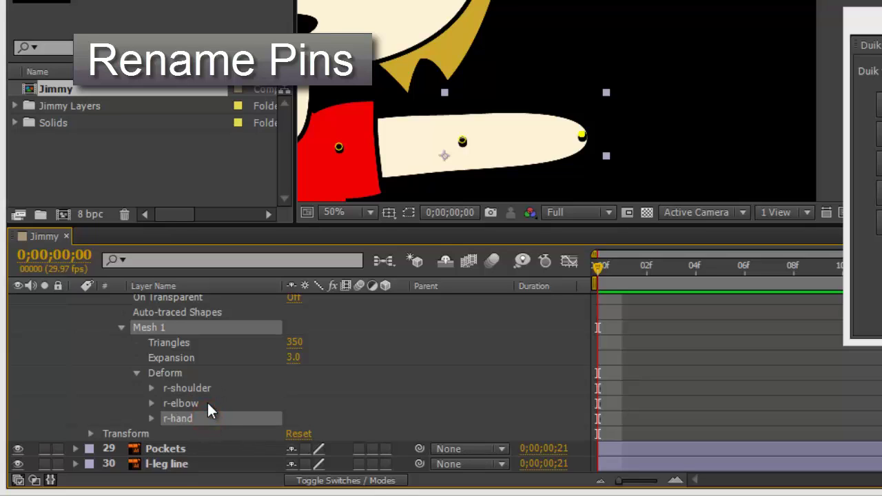
left_click(206, 403)
left_click(201, 388)
left_click(200, 418)
left_click(204, 403)
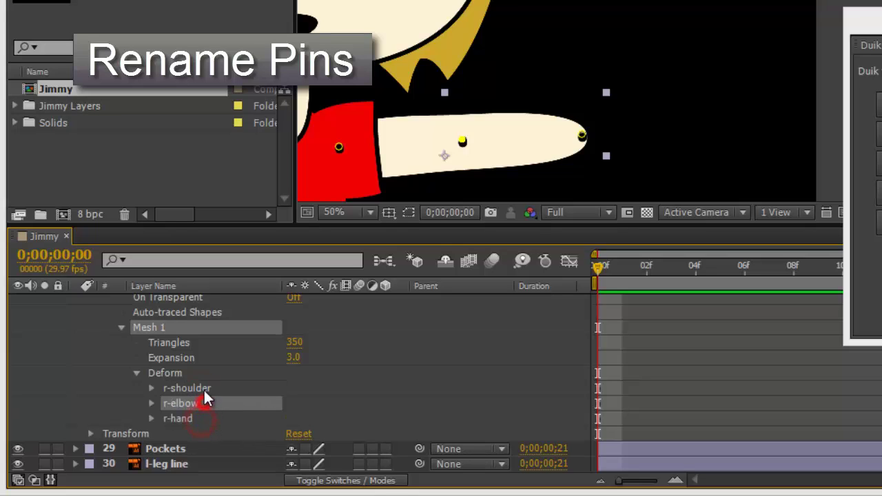
left_click(203, 388)
left_click(198, 418)
left_click(201, 403)
left_click(209, 388)
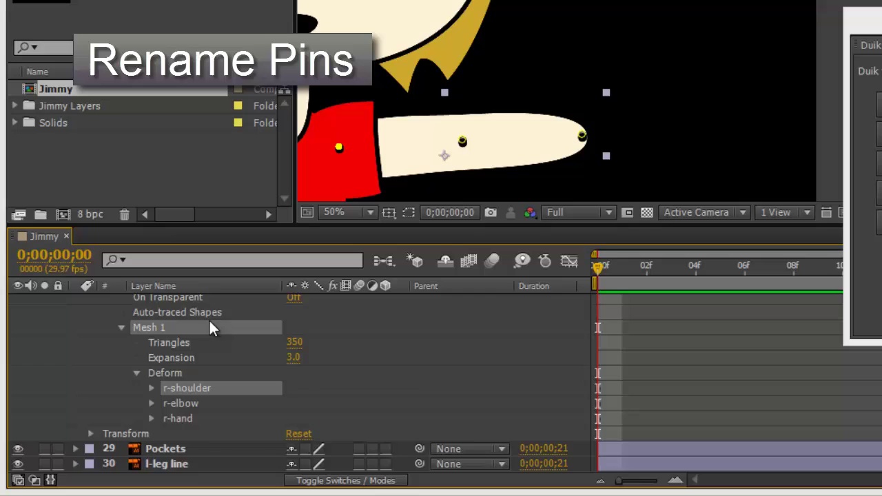
scroll(188, 335, "up", 3)
left_click(162, 343)
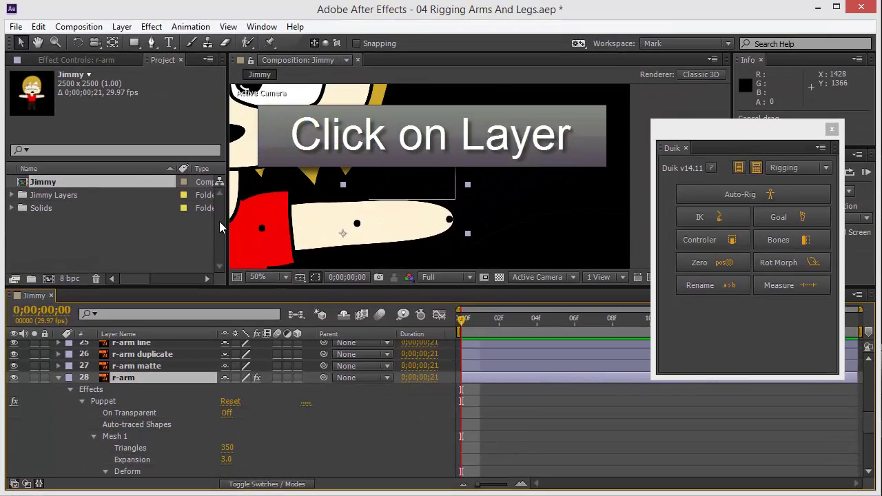
Create Duik bones from the right arm's puppet pins and review the new bone layers.
left_click(791, 243)
scroll(173, 363, "up", 8)
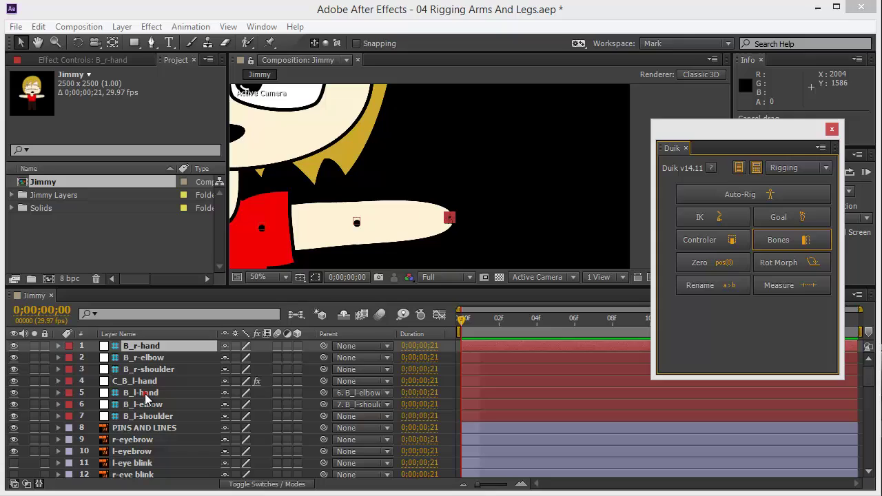
left_click(143, 405)
left_click(149, 417)
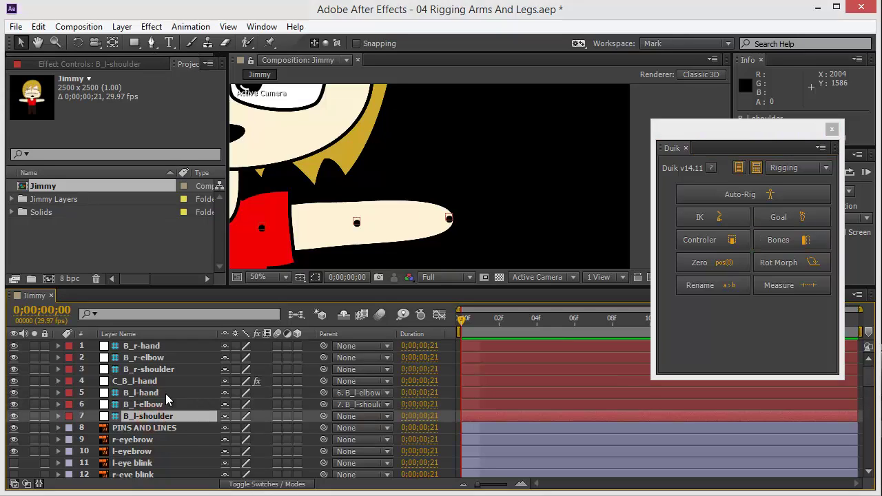
left_click(148, 347)
left_click(153, 358)
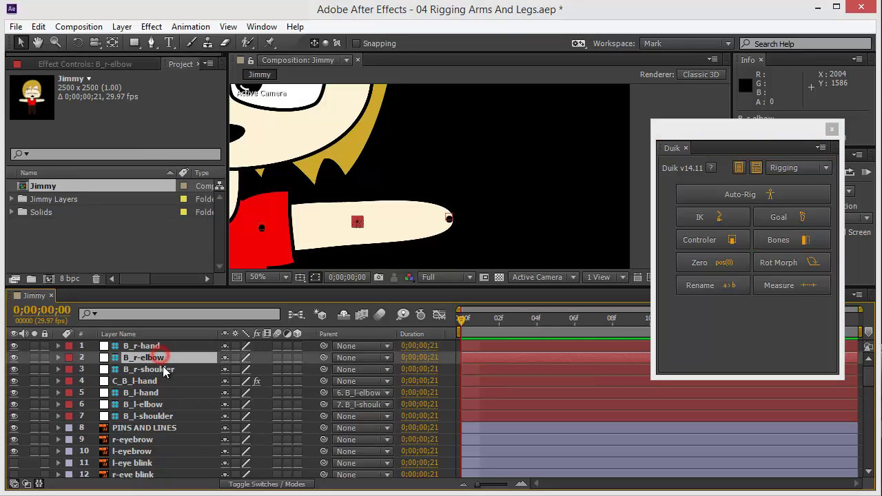
left_click(155, 368)
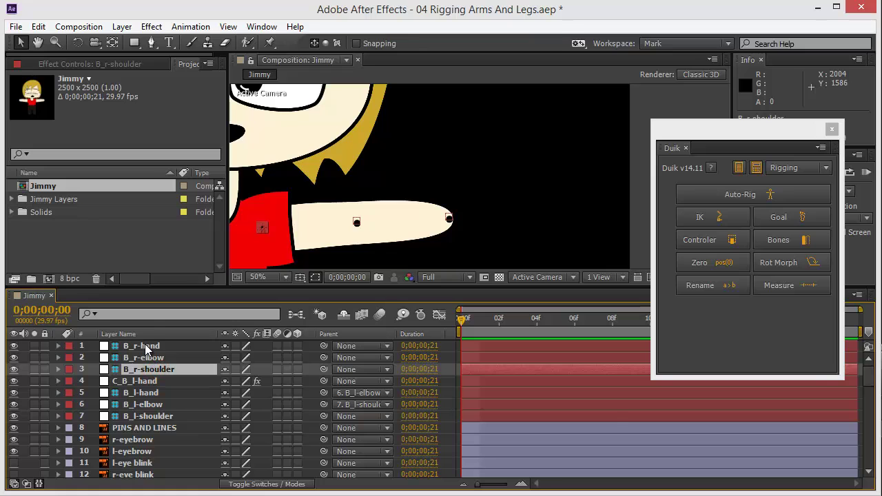
Add a C_B_r-hand controller, then parent B_r-hand to B_r-elbow and B_r-elbow to B_r-shoulder.
left_click(146, 348)
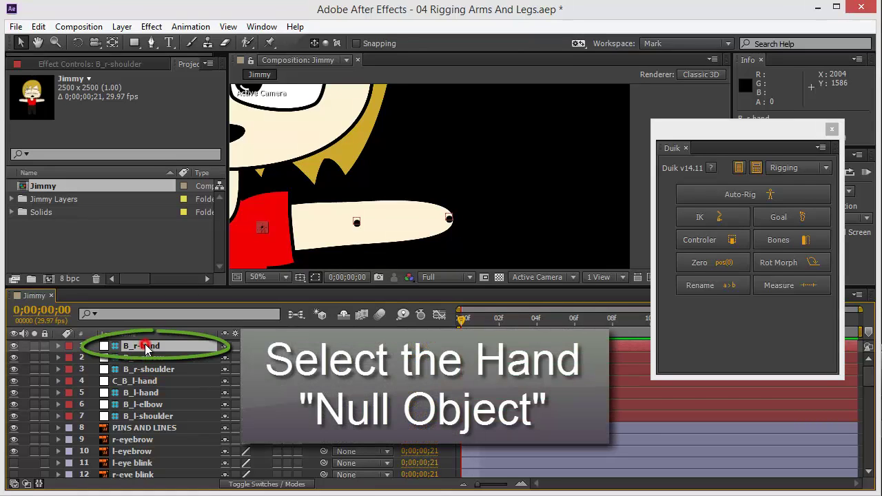
left_click(717, 240)
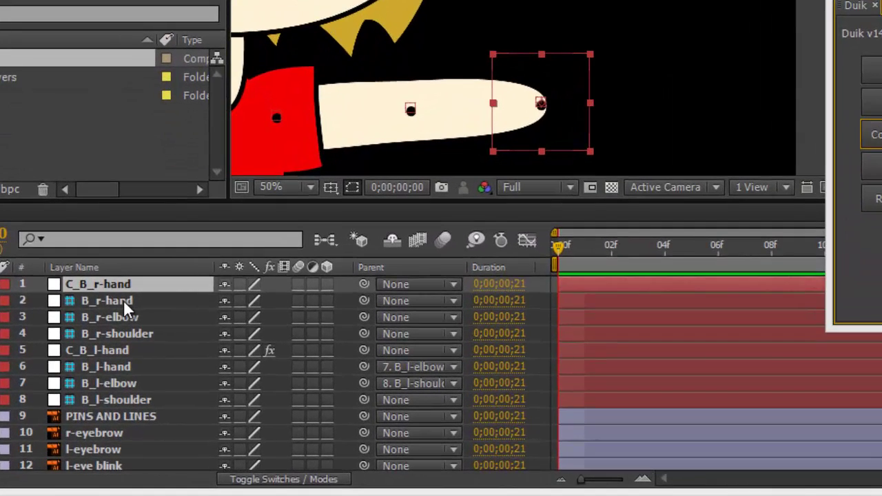
left_click(153, 358)
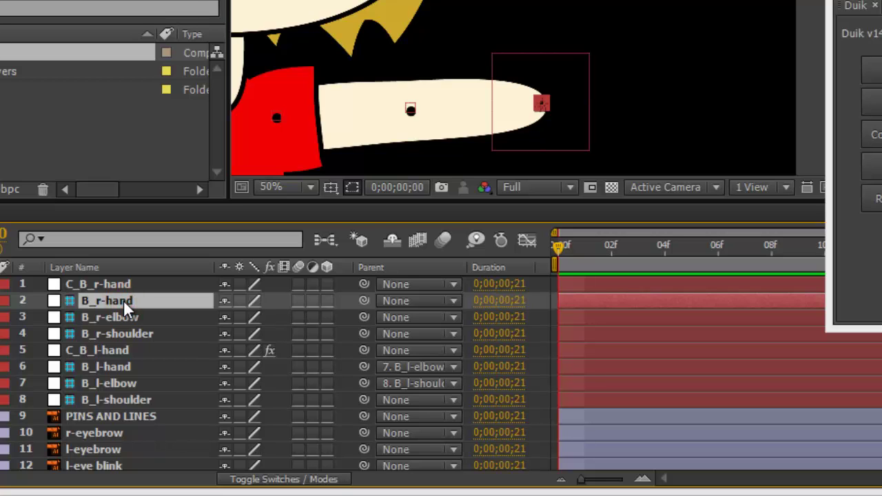
left_click(160, 333)
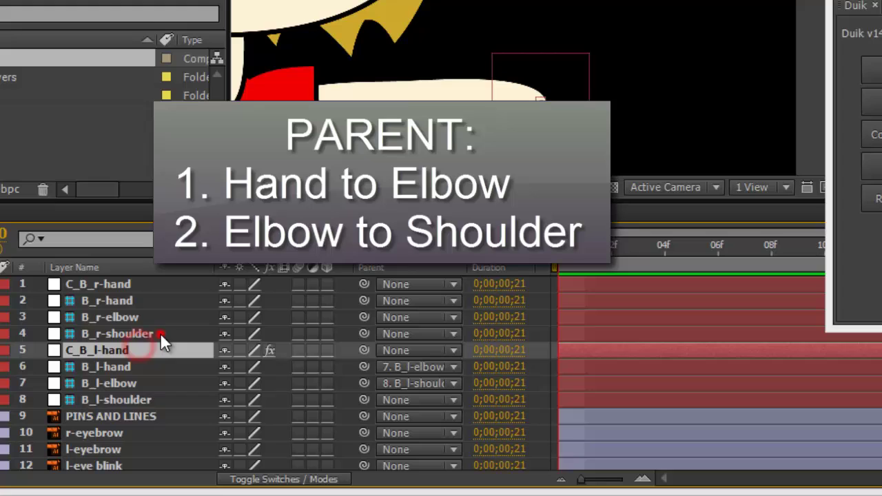
left_click(163, 300)
left_click_drag(364, 300, 167, 318)
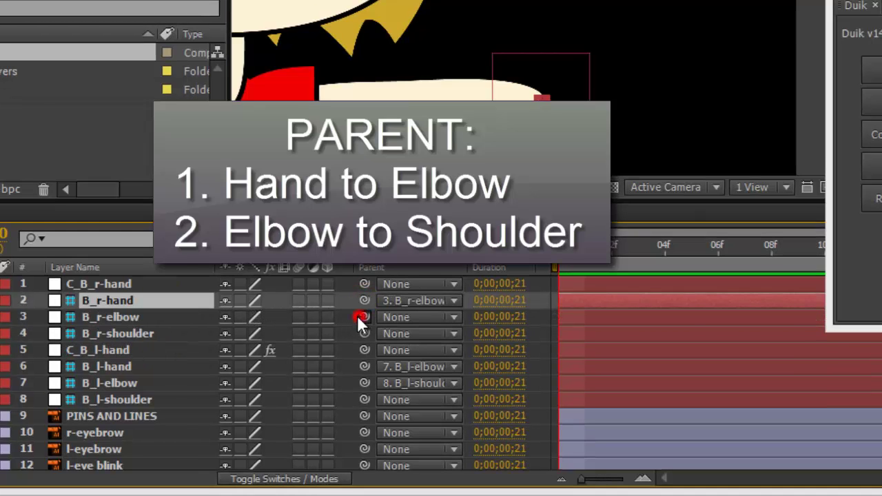
left_click_drag(359, 318, 172, 338)
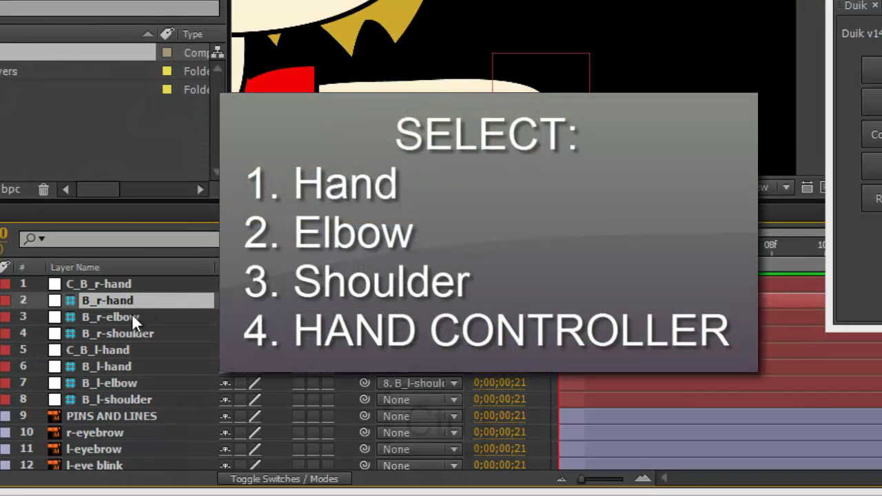
Add a stretch-free Duik IK to the right-arm bones and C_B_r-hand, then drag it to test.
key("ctrl")
left_click(136, 317, "ctrl")
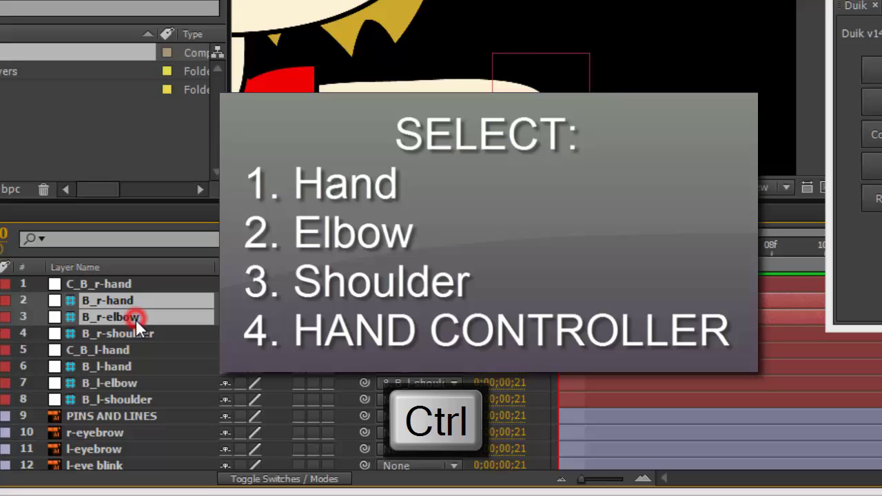
left_click(140, 331, "ctrl")
left_click(115, 283, "ctrl")
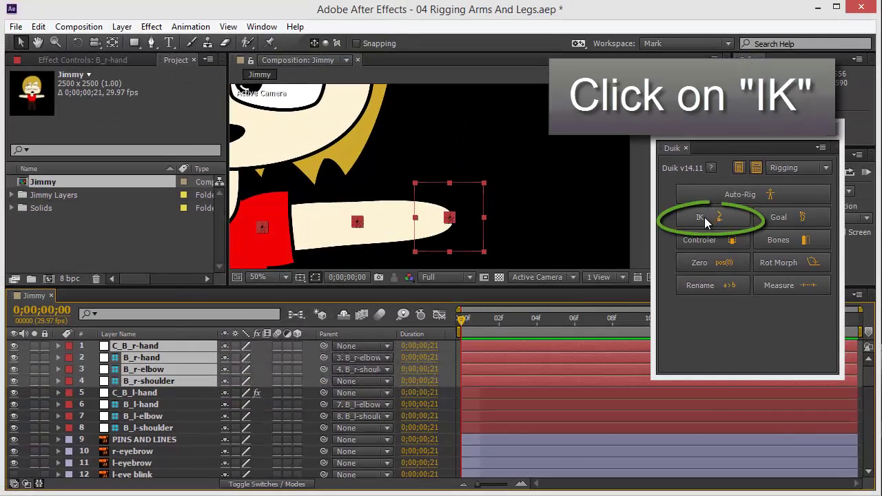
left_click(813, 159)
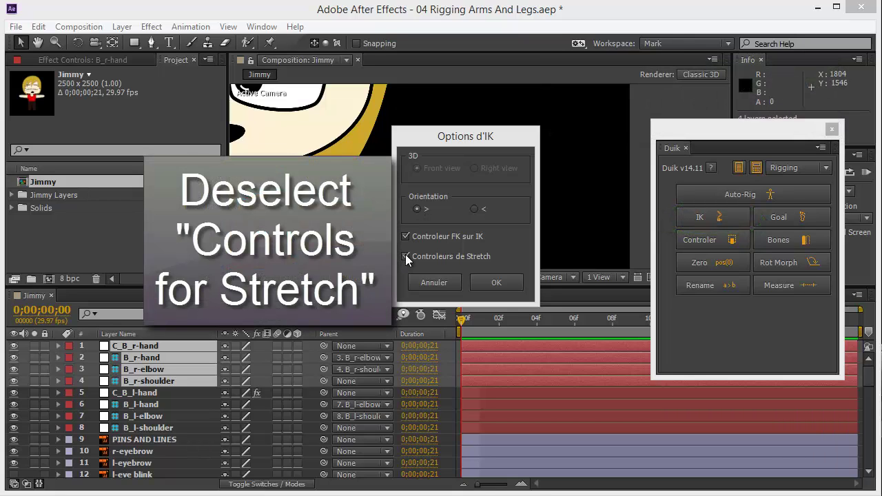
left_click(405, 256)
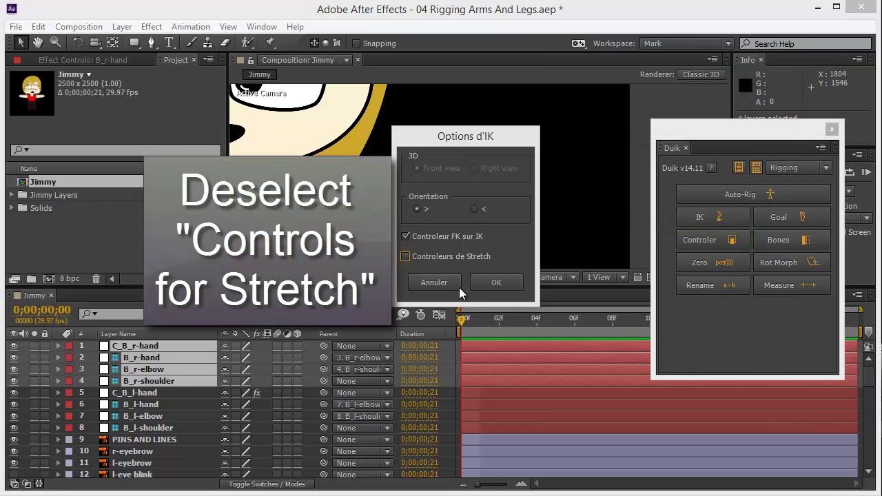
left_click(497, 284)
left_click(505, 168)
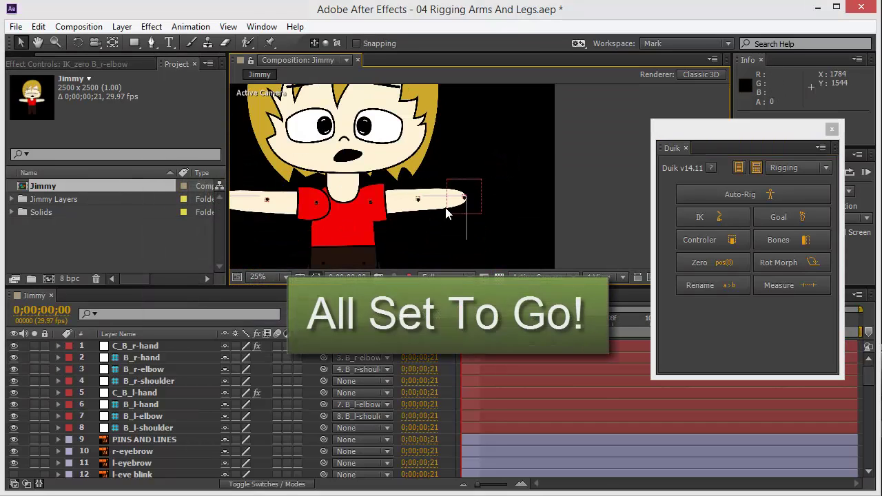
left_click_drag(475, 200, 484, 226)
Hide the r-arm line, duplicate and matte layers and collapse r-arm's properties.
scroll(204, 431, "down", 5)
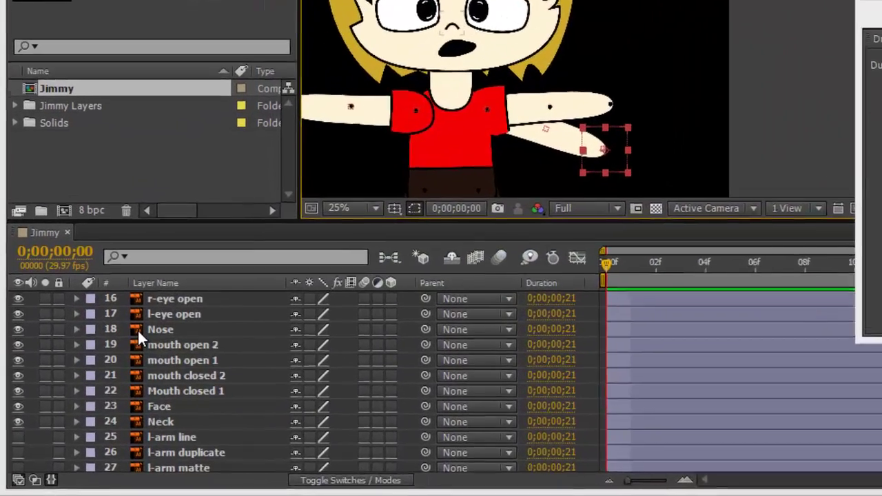
scroll(142, 344, "down", 5)
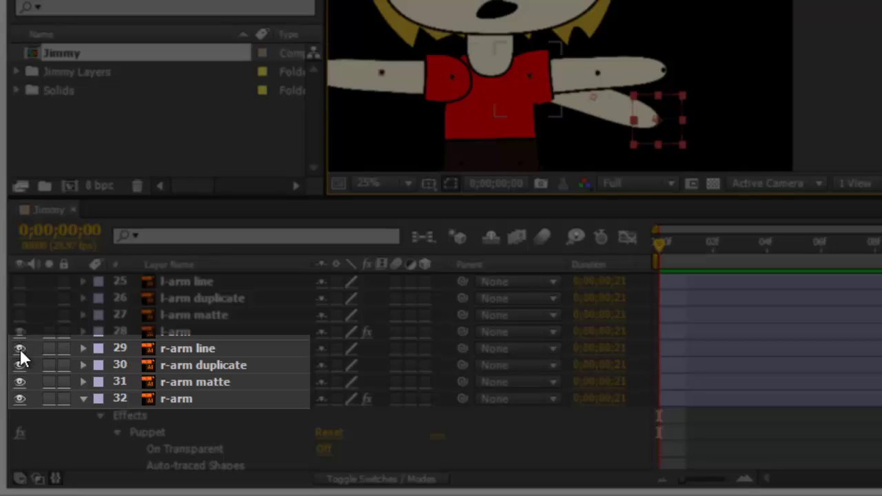
left_click(20, 349)
left_click(21, 365)
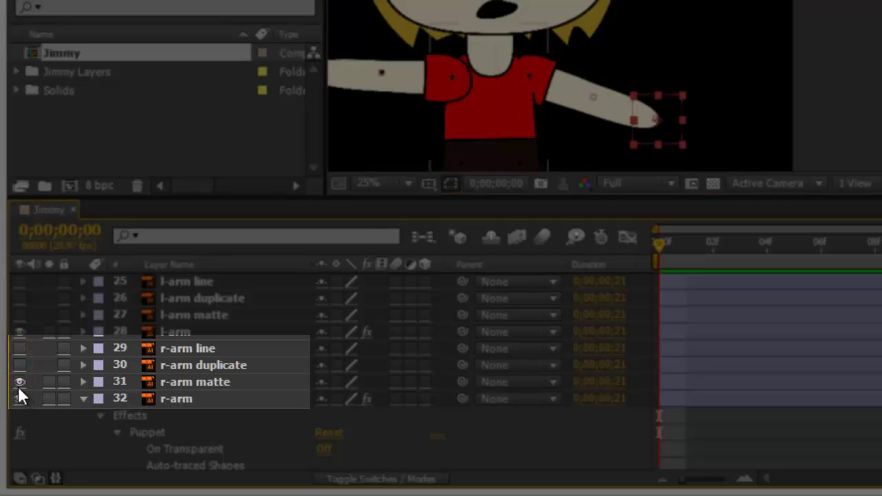
left_click(20, 382)
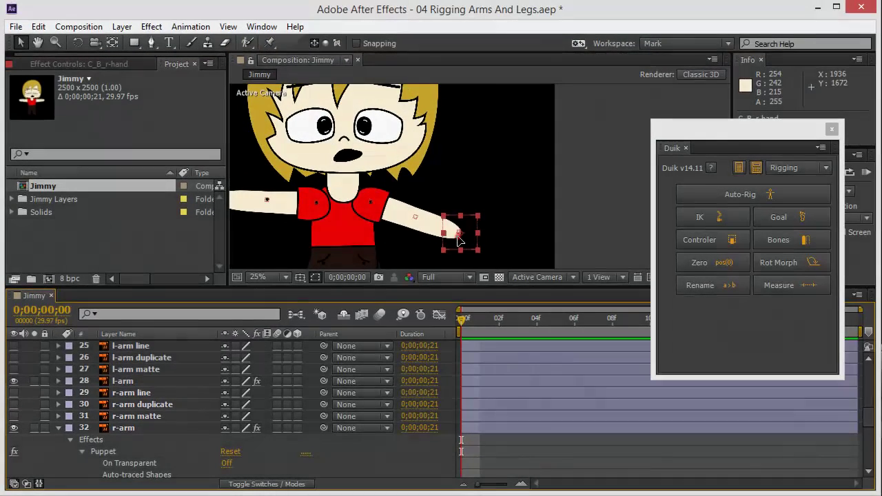
left_click_drag(460, 240, 461, 212)
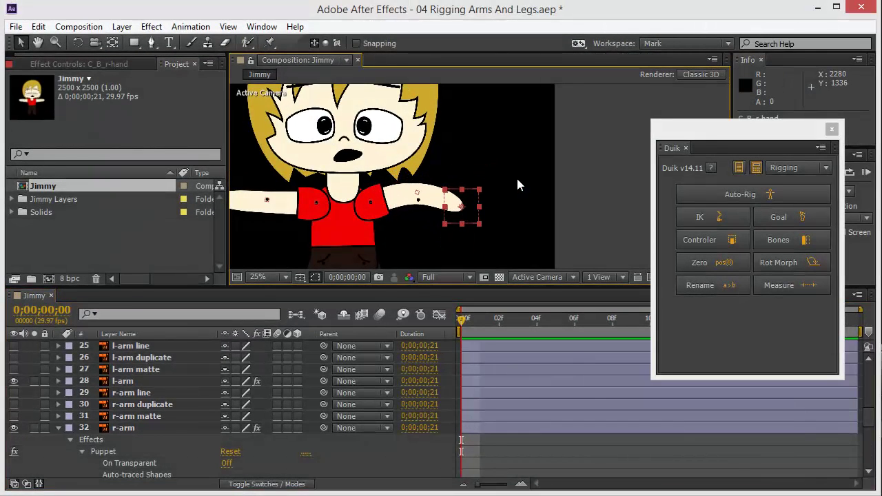
left_click(58, 427)
Hide the l-leg line, duplicate and matte layers and select the r-leg helper layers.
scroll(103, 414, "down", 3)
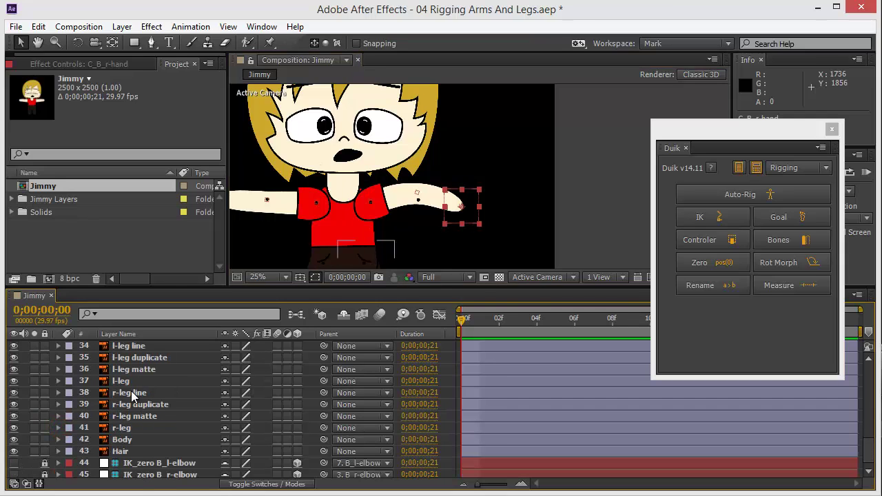
left_click(124, 381)
scroll(133, 388, "up", 1)
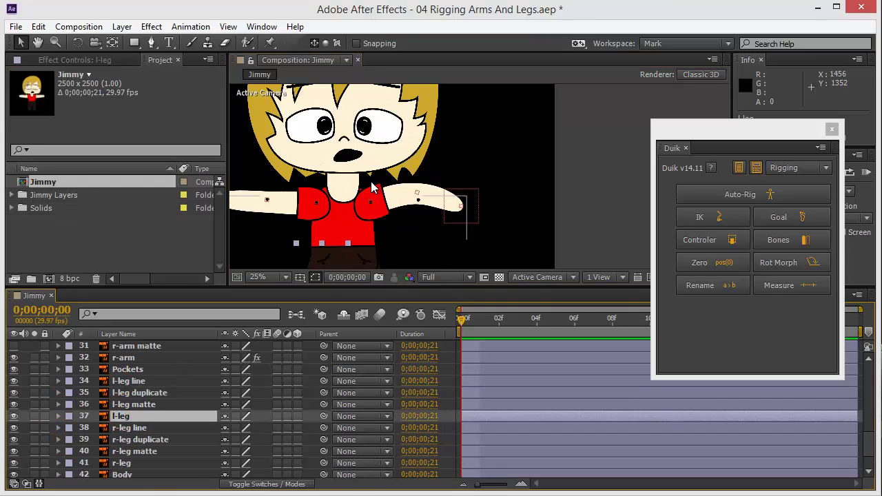
left_click_drag(372, 187, 459, 91)
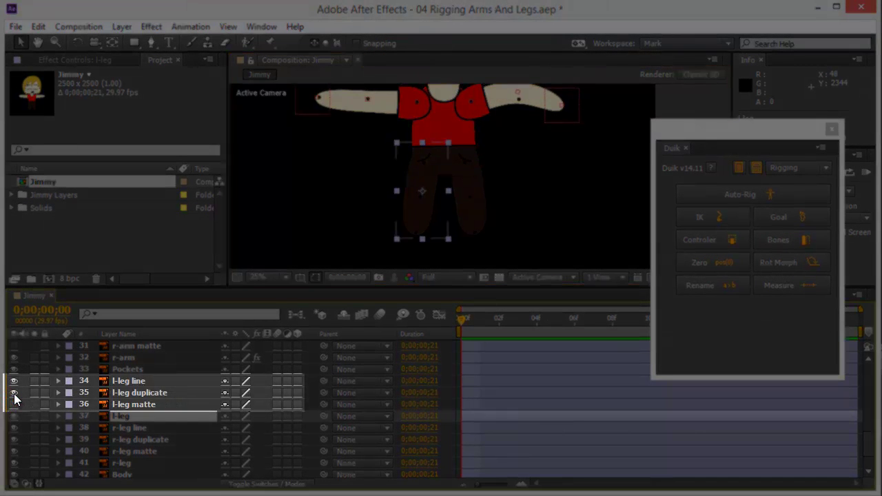
left_click_drag(15, 399, 16, 389)
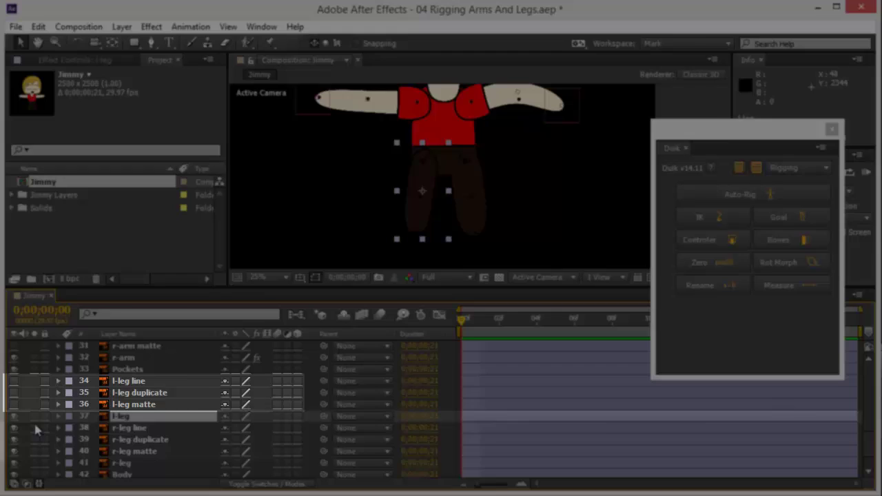
left_click(128, 428)
left_click(134, 452, "shift")
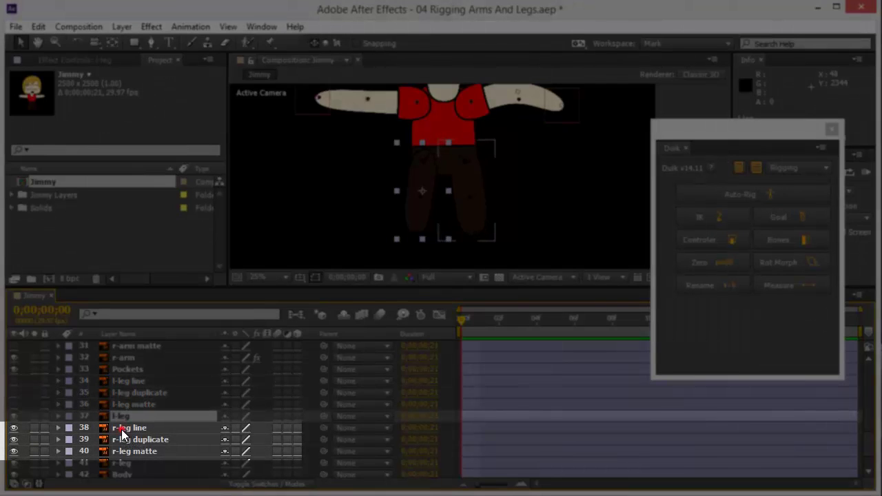
left_click(122, 430)
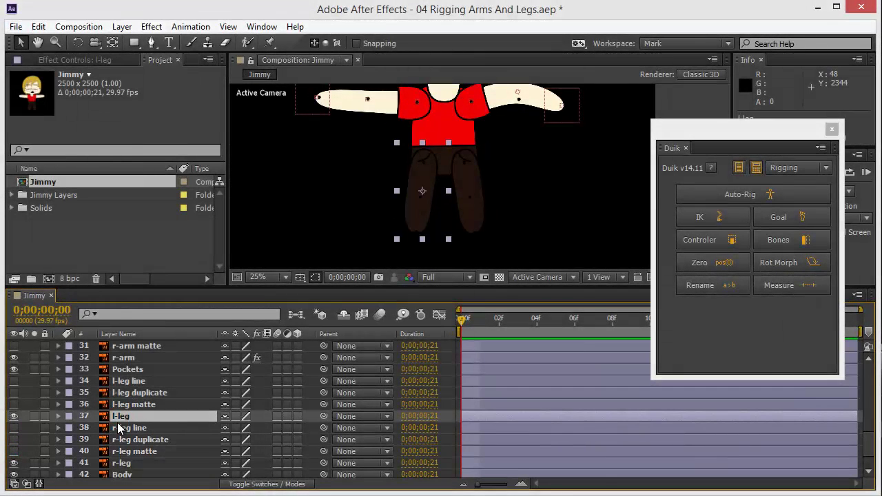
Pin the l-leg layer at the foot, knee and hip using a maximized viewer.
key("ctrl+p")
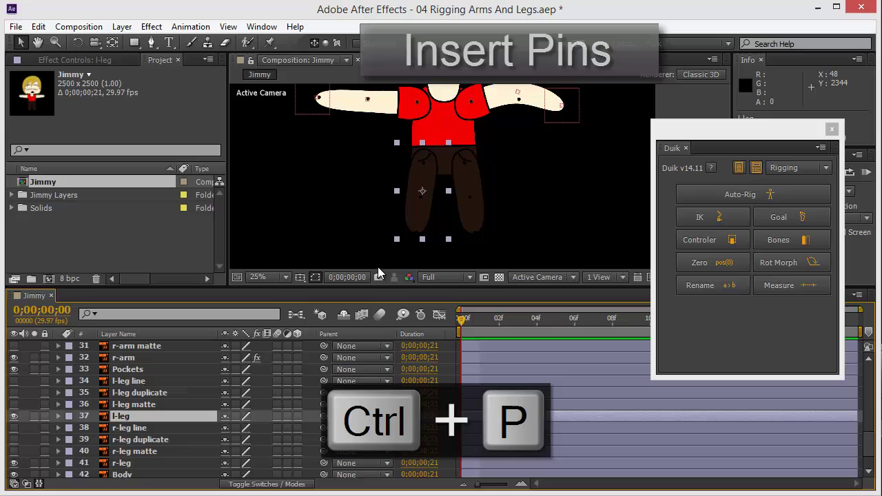
key("grave")
scroll(375, 255, "up", 4)
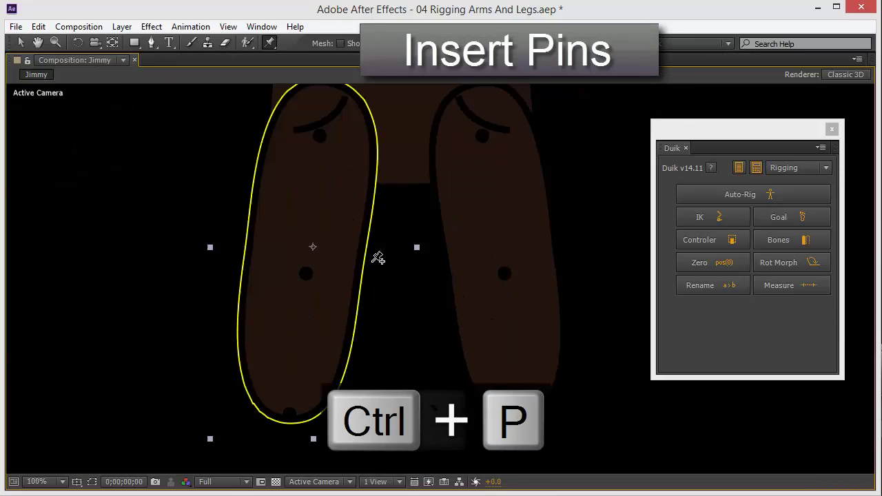
left_click(288, 409)
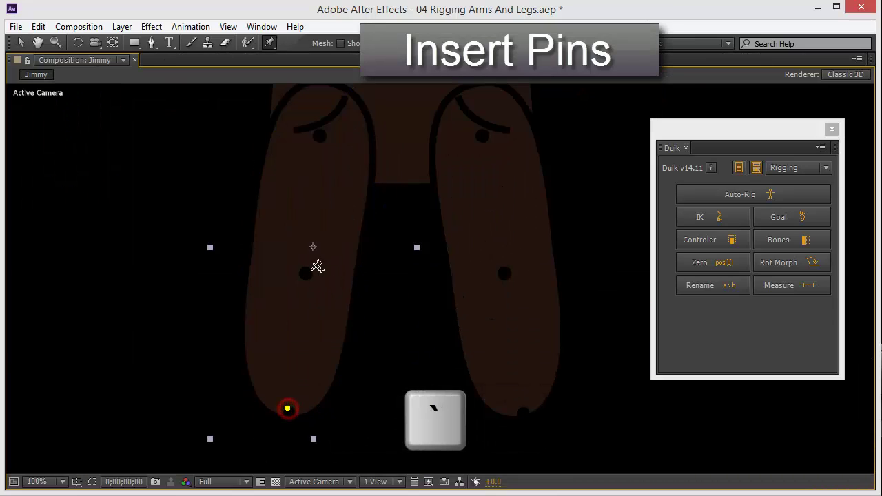
left_click(309, 271)
left_click(323, 135)
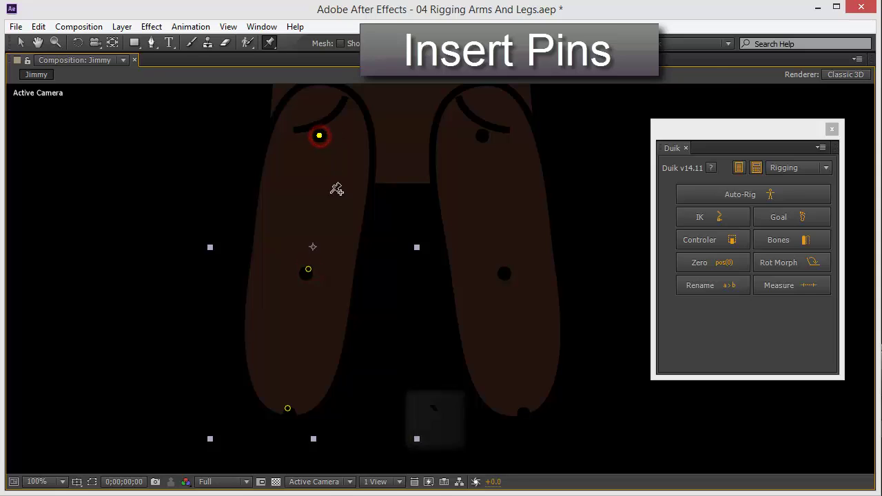
key("grave")
scroll(365, 204, "down", 4)
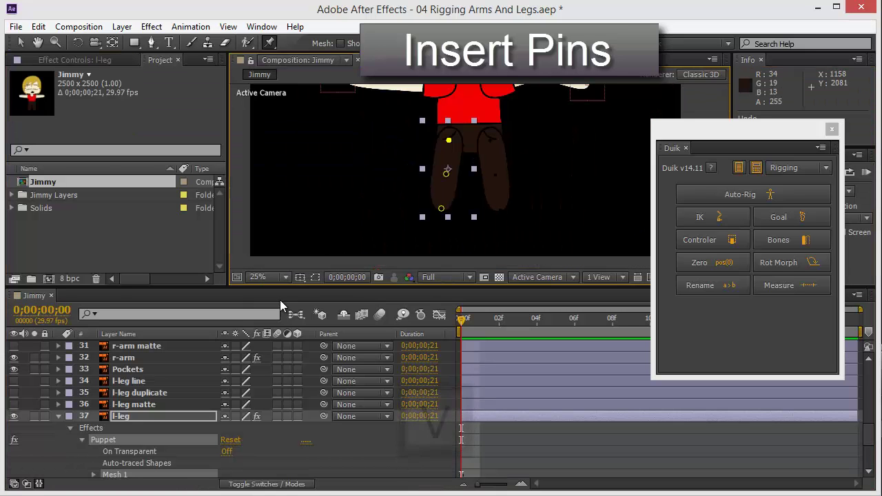
Expand the left leg's Mesh 1 Deform group and rename Puppet Pin 1 to l-foot.
key("v")
scroll(140, 419, "down", 2)
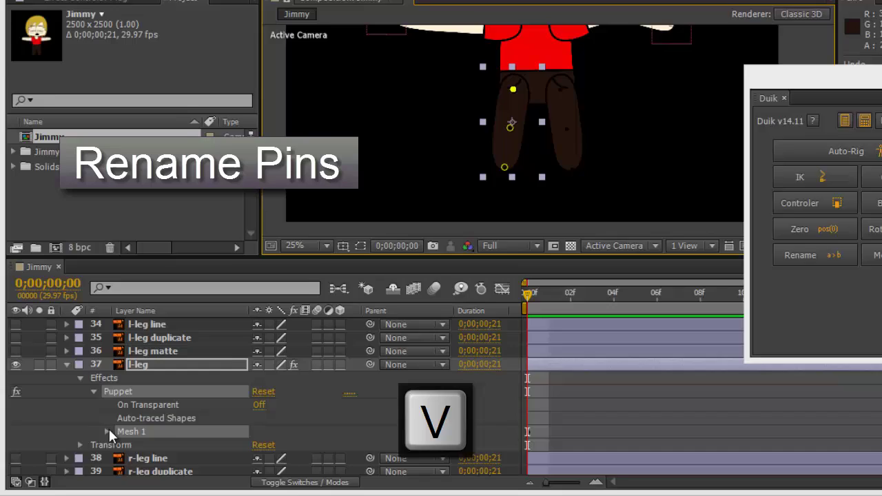
left_click(107, 432)
scroll(141, 388, "down", 2)
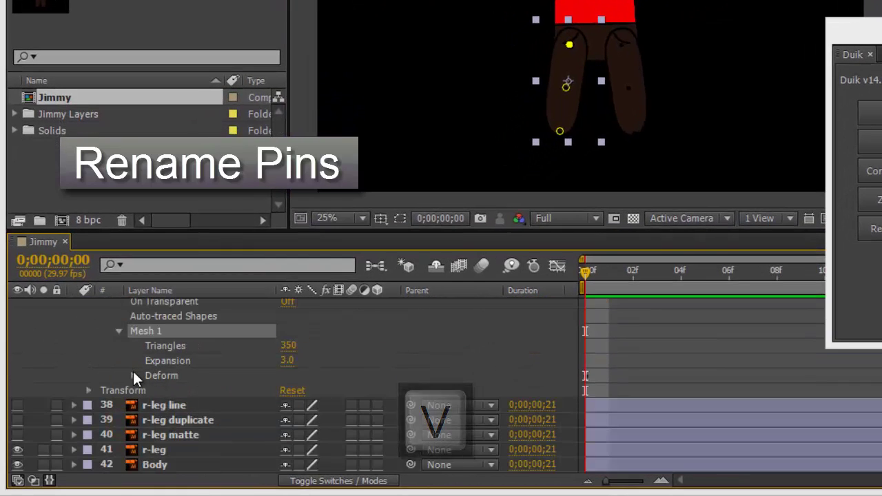
left_click(134, 376)
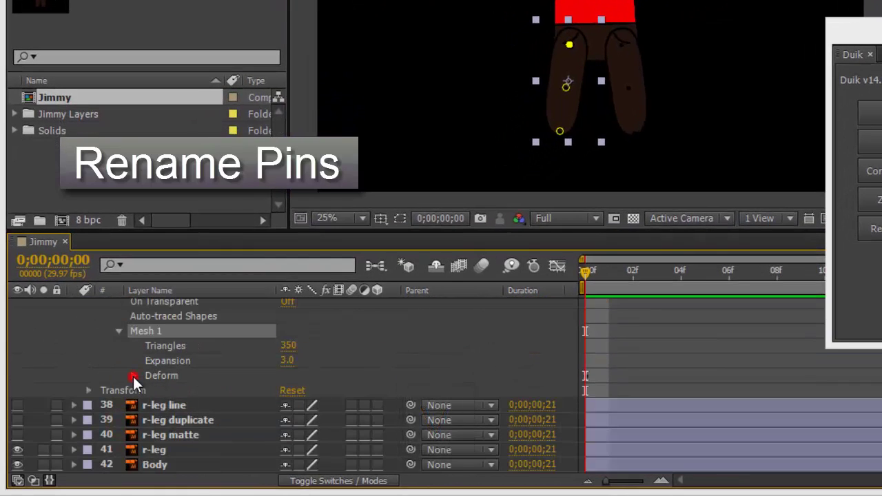
left_click(182, 417)
key("Return")
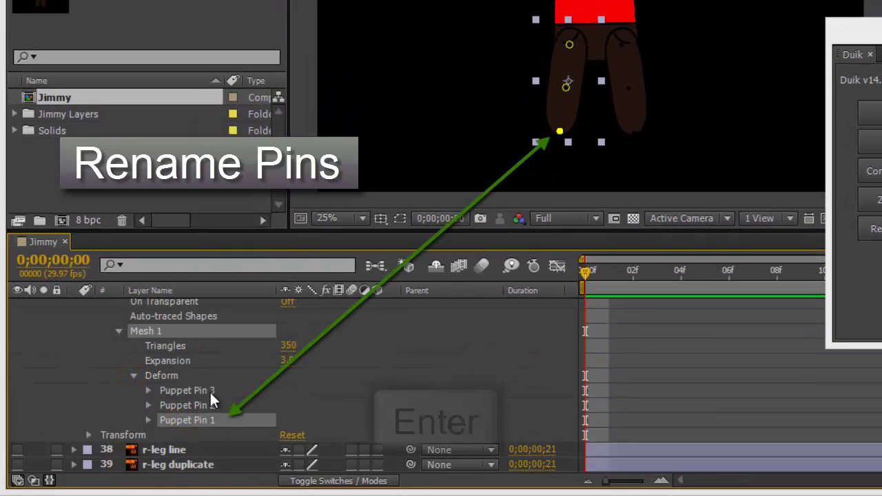
type("l-foot")
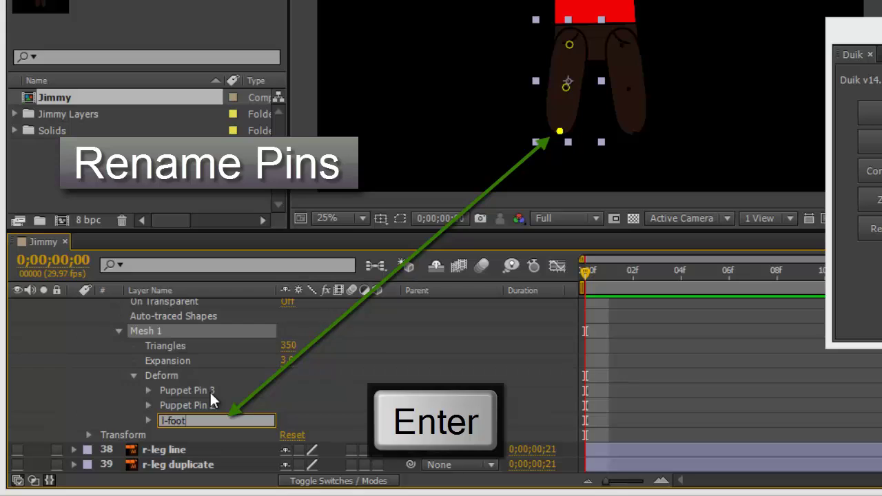
key("Return")
Rename Puppet Pin 2 to l-knee and Puppet Pin 3 to l-hip.
left_click(190, 406)
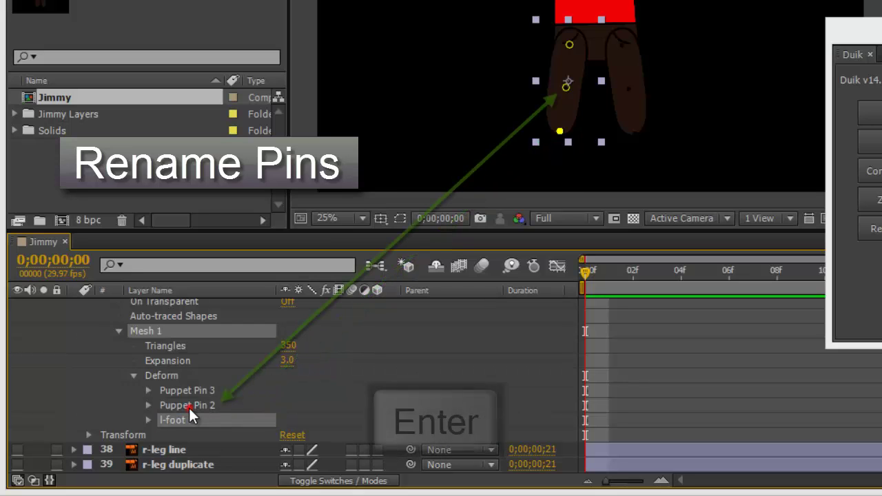
key("Return")
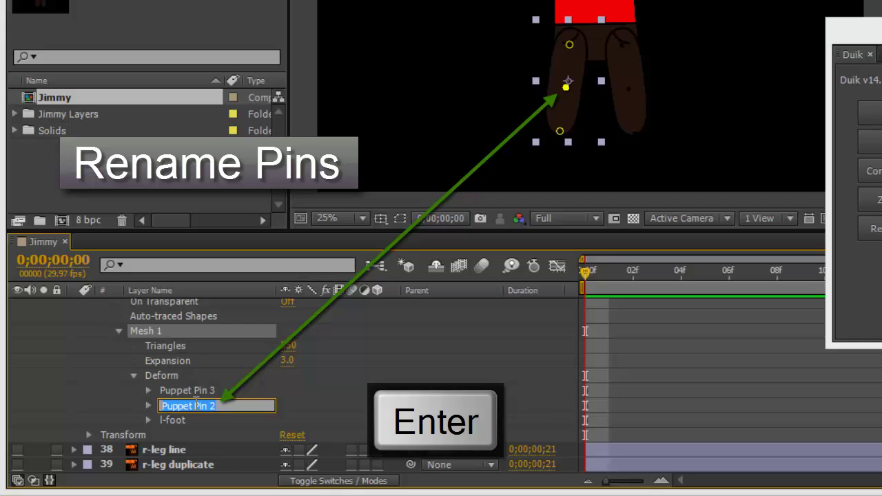
type("l-knee")
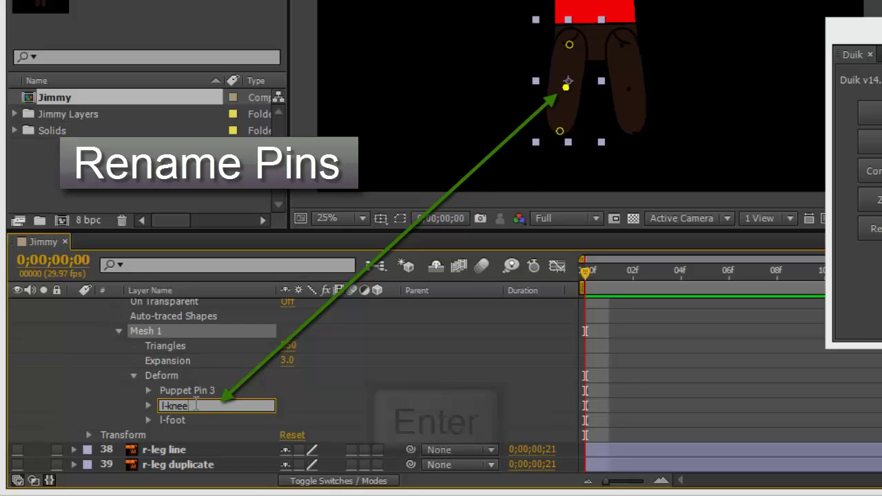
key("Return")
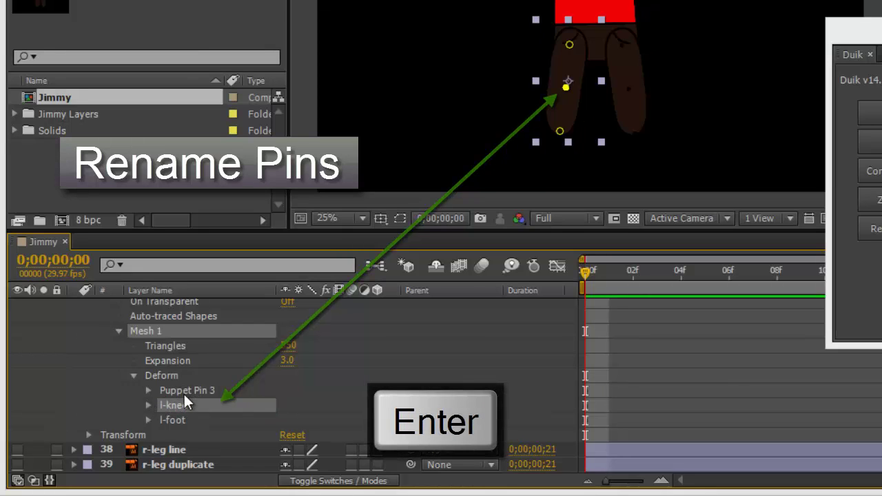
left_click(185, 390)
key("Return")
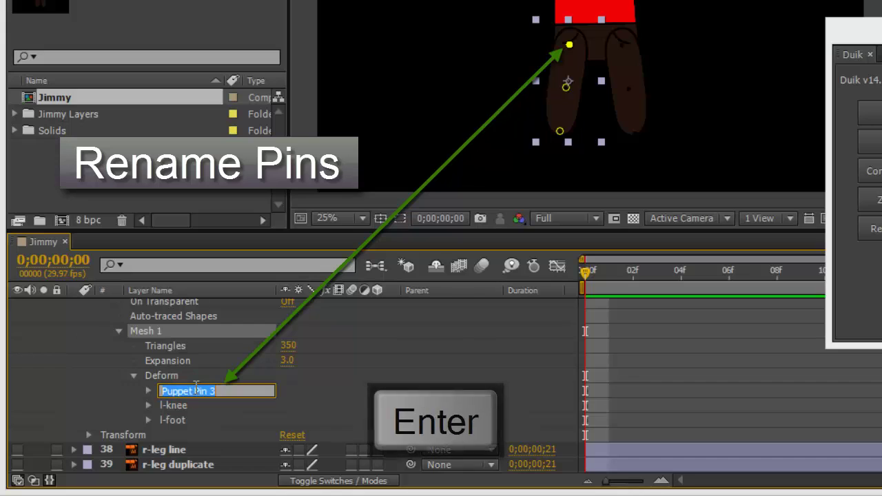
type("l-knee")
key("BackSpace")
key("BackSpace")
key("BackSpace")
key("BackSpace")
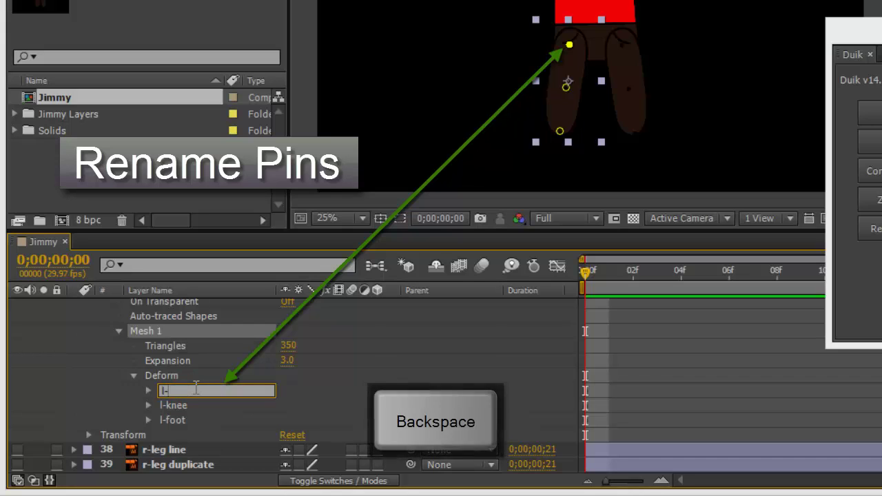
type("hip")
key("Return")
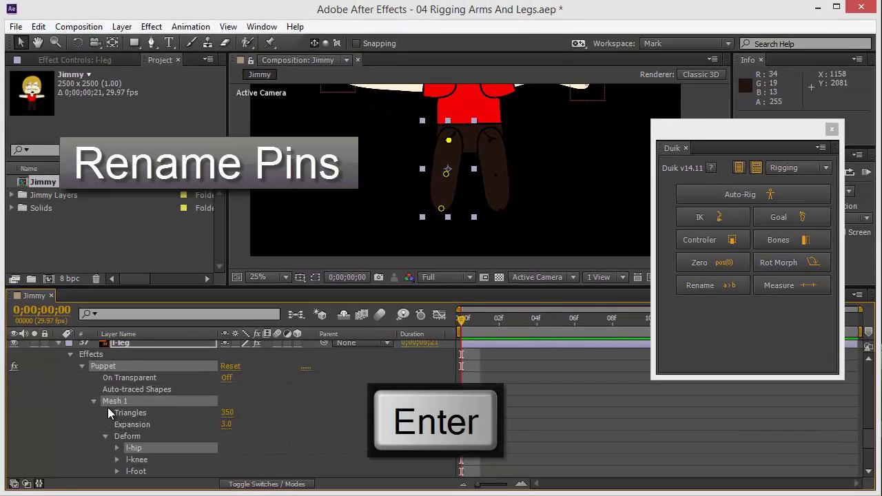
scroll(100, 367, "up", 2)
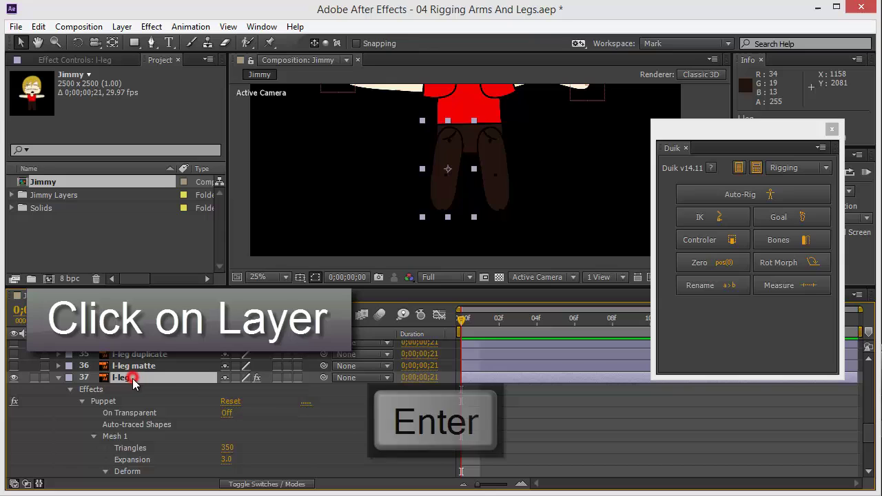
Create left-leg Duik bones and a C_B_l-foot controller, then chain foot to knee to hip.
left_click(134, 378)
left_click(788, 237)
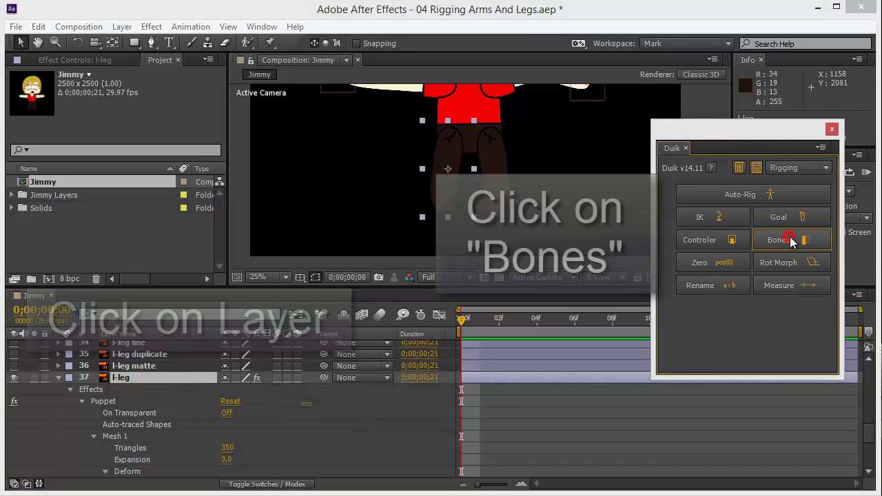
scroll(201, 358, "up", 10)
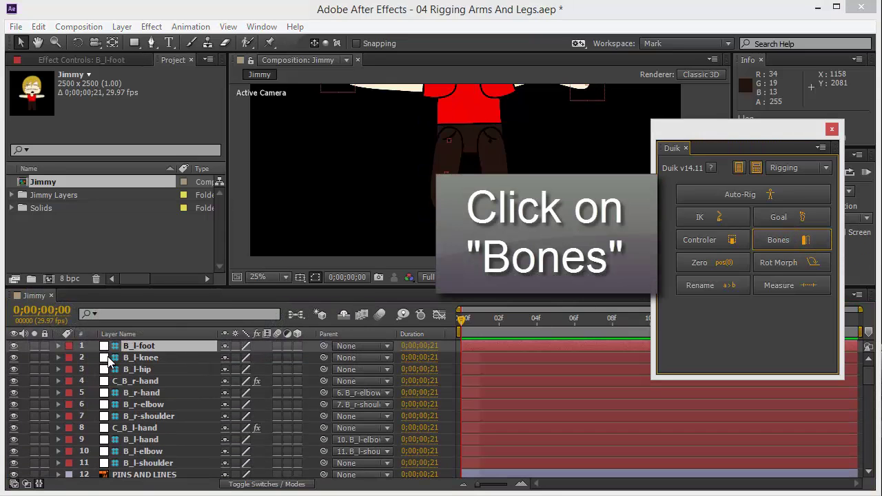
left_click(146, 346)
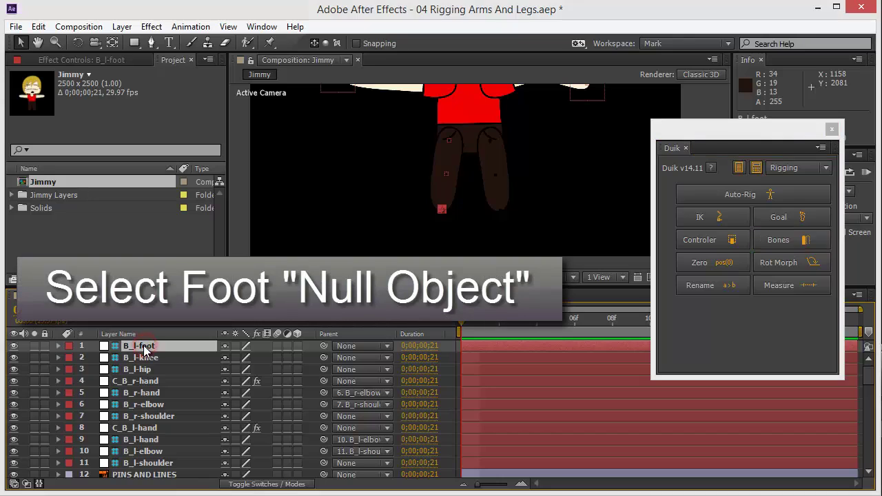
left_click(712, 239)
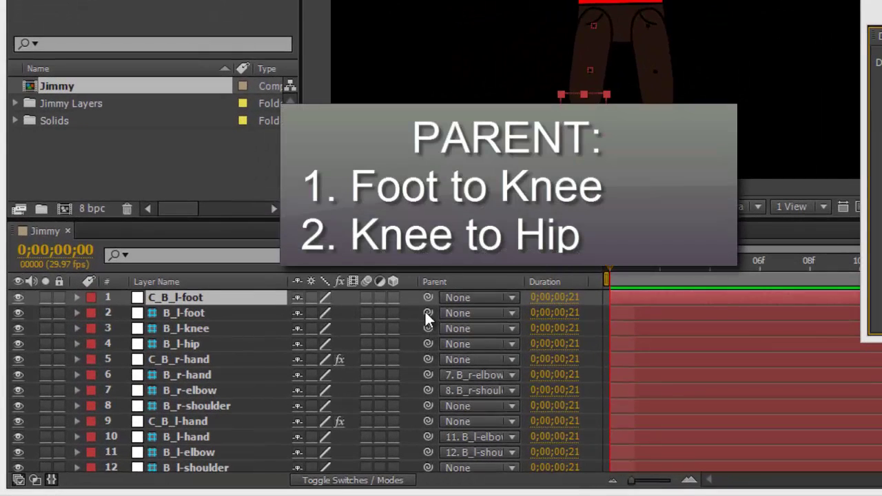
left_click_drag(427, 313, 227, 328)
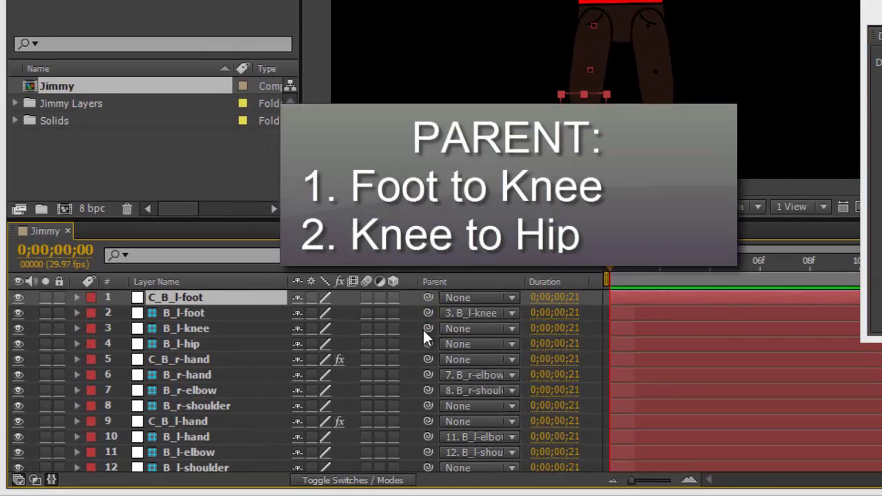
left_click_drag(427, 328, 246, 350)
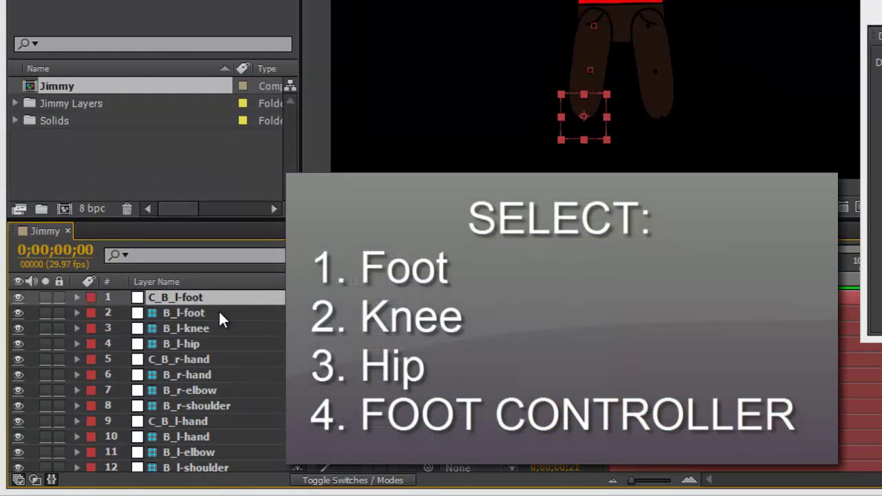
Add a Duik IK without stretch controllers to B_l-foot, B_l-knee, B_l-hip and C_B_l-foot.
left_click(221, 313)
left_click(221, 329, "ctrl")
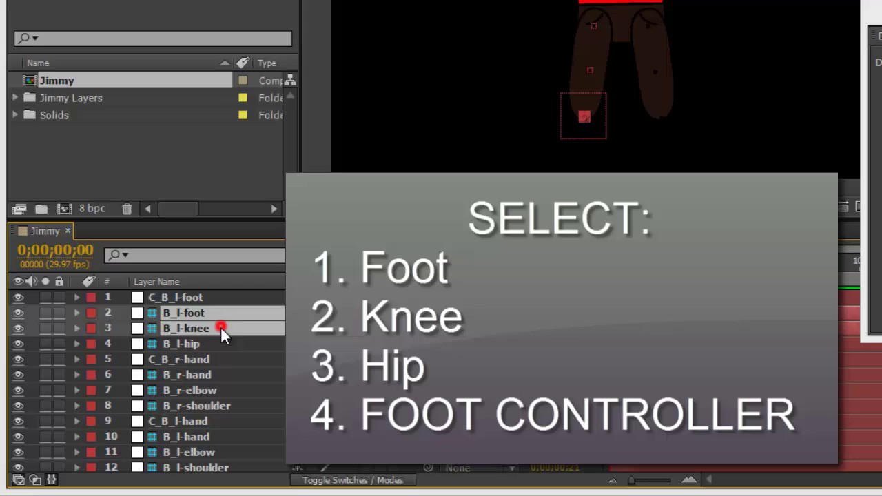
left_click(215, 344, "ctrl")
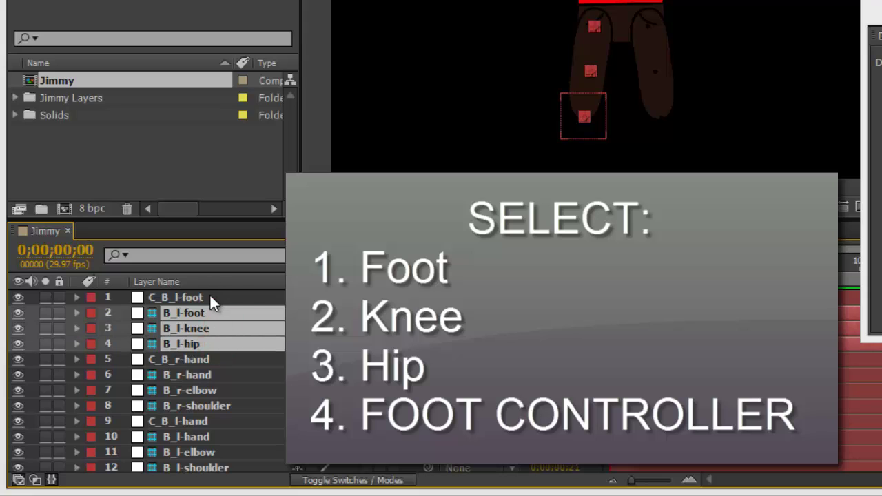
left_click(209, 297, "ctrl")
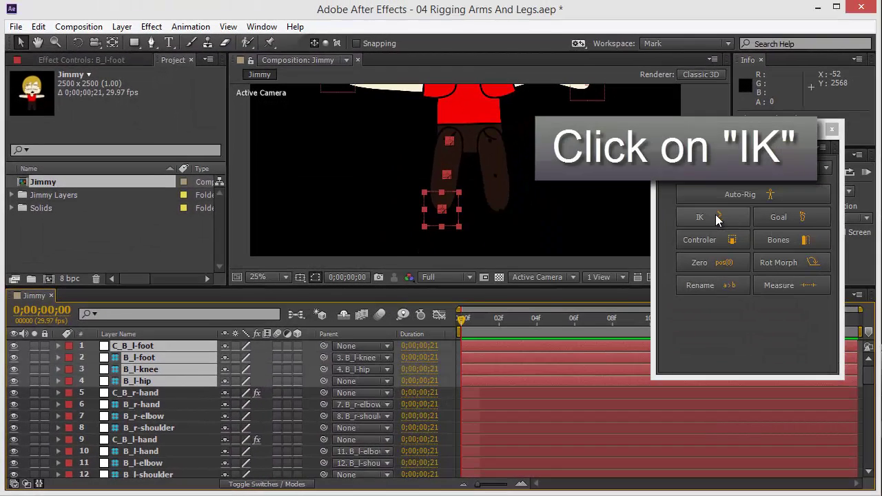
left_click(716, 217)
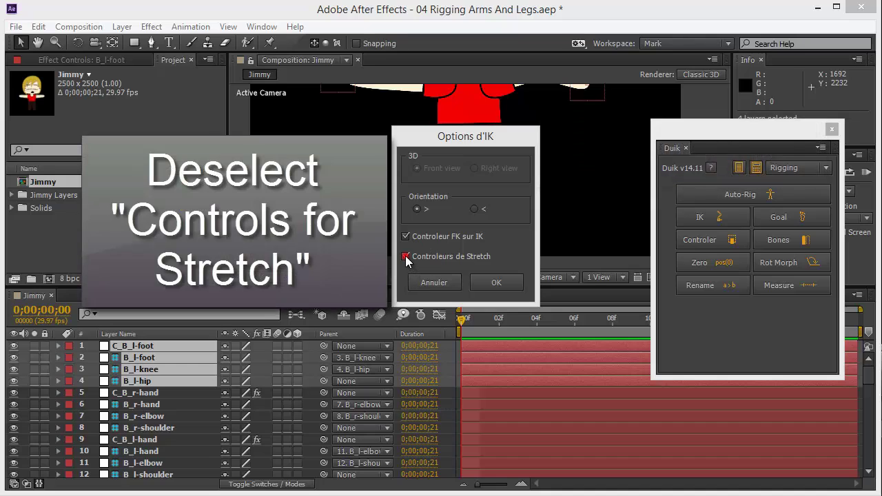
left_click(406, 256)
left_click(480, 284)
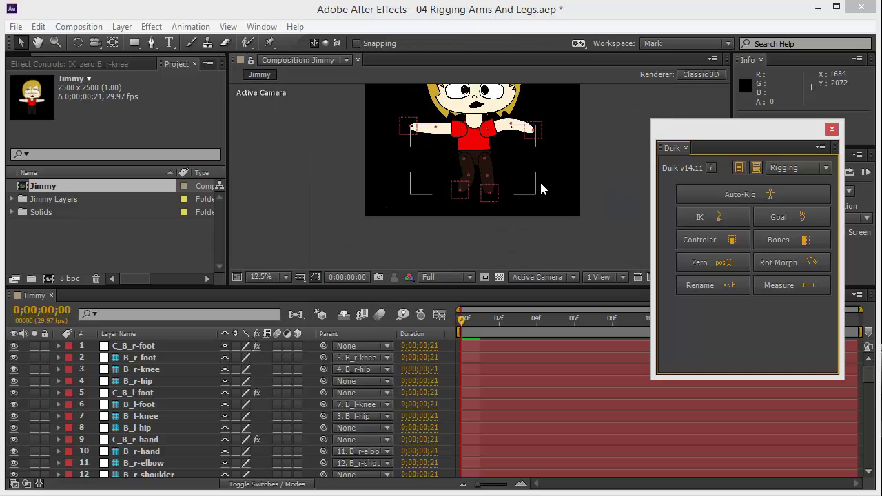
Drag the foot and hand controllers to bend Jimmy's legs at the knees and arms at the elbows.
scroll(527, 186, "up", 2)
mouse_move(437, 213)
left_mouse_down()
mouse_move(460, 200)
mouse_move(445, 205)
left_mouse_up()
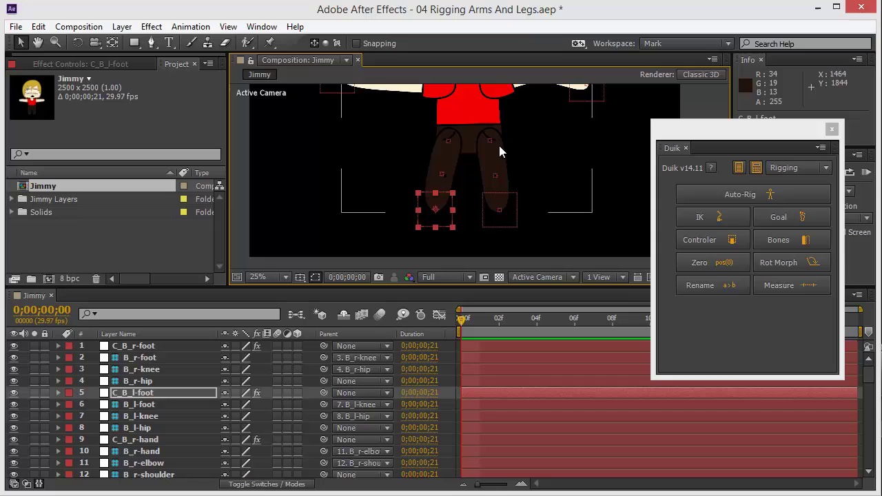
left_click_drag(448, 167, 394, 222)
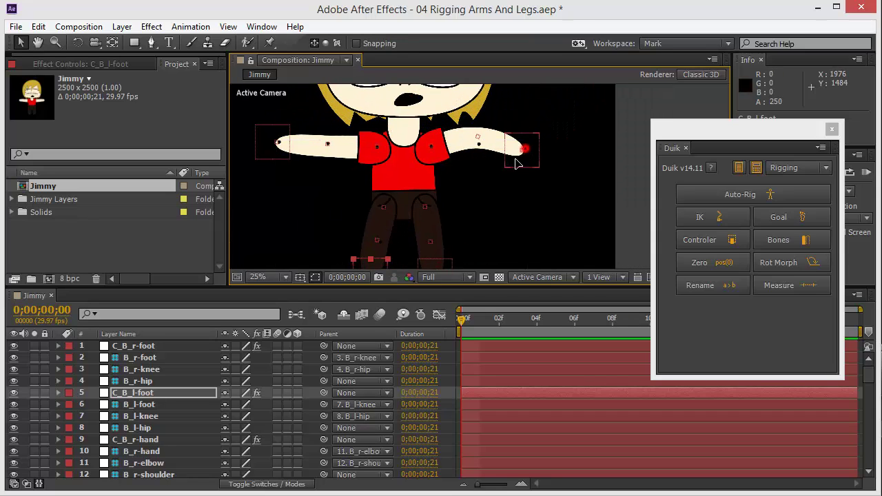
left_click_drag(518, 163, 509, 184)
left_click_drag(269, 140, 288, 155)
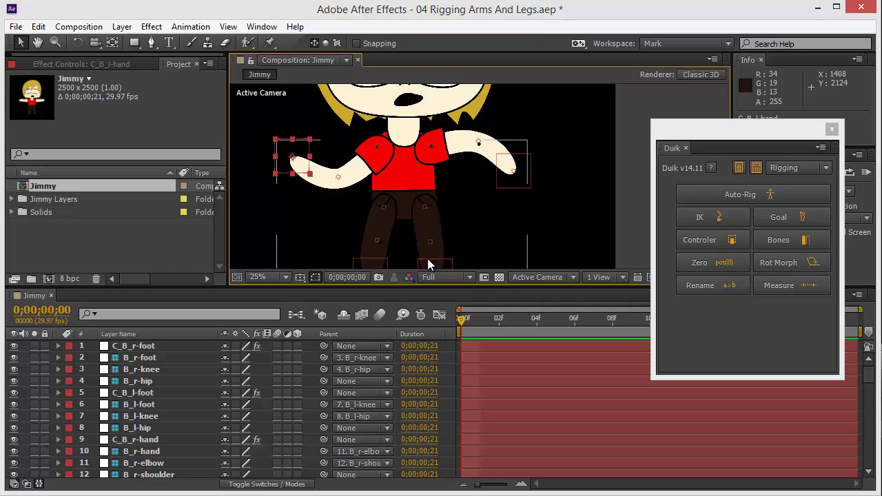
left_click_drag(428, 259, 441, 260)
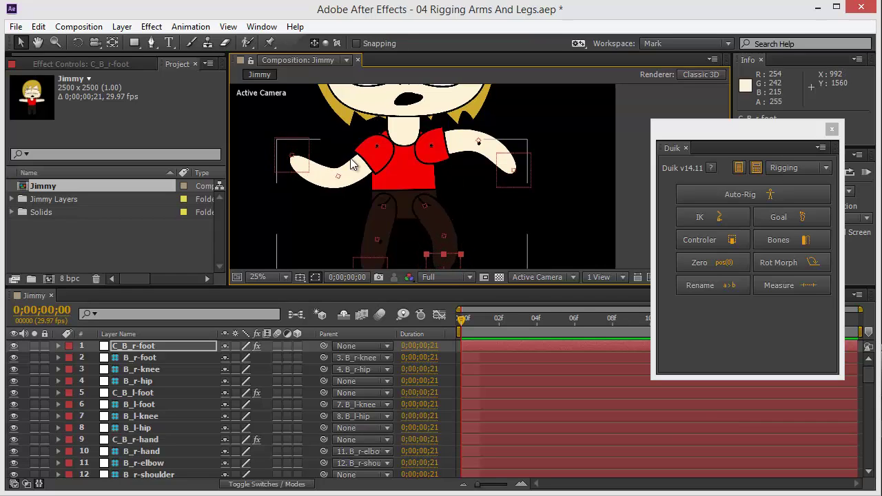
left_click_drag(291, 156, 321, 163)
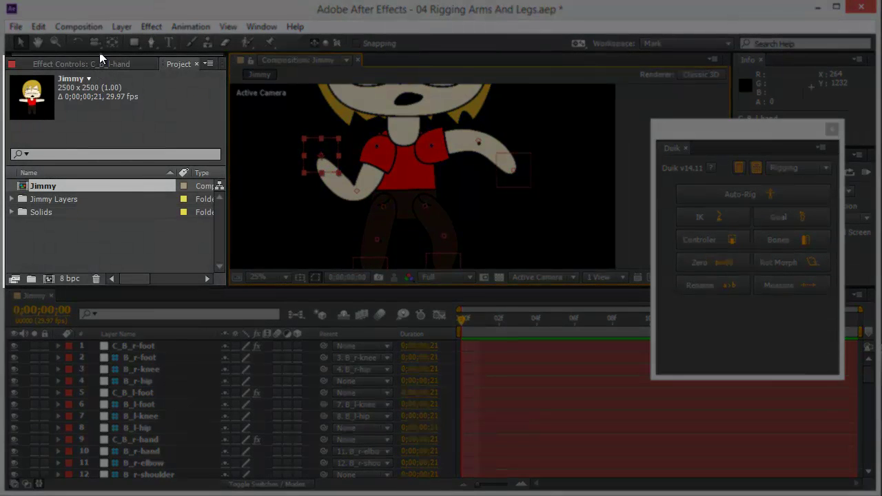
Switch off IK Orientation on C_B_l-hand, then test-pose both hand controllers and the foot controller.
left_click(65, 65)
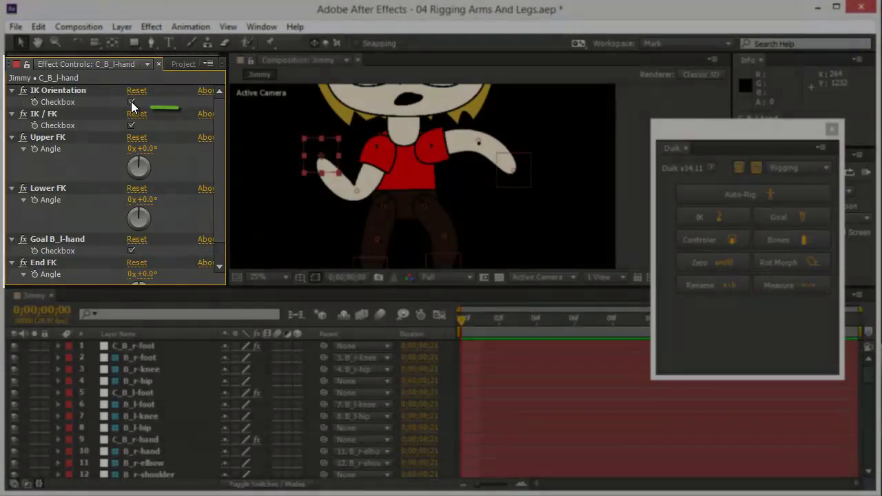
left_click(131, 102)
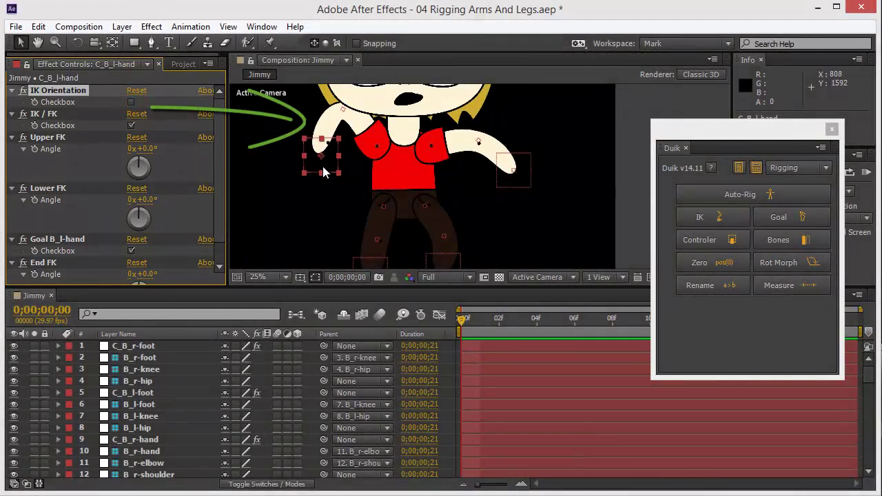
mouse_move(324, 172)
left_mouse_down()
mouse_move(306, 177)
mouse_move(292, 211)
mouse_move(322, 204)
mouse_move(303, 199)
mouse_move(314, 186)
mouse_move(308, 215)
left_mouse_up()
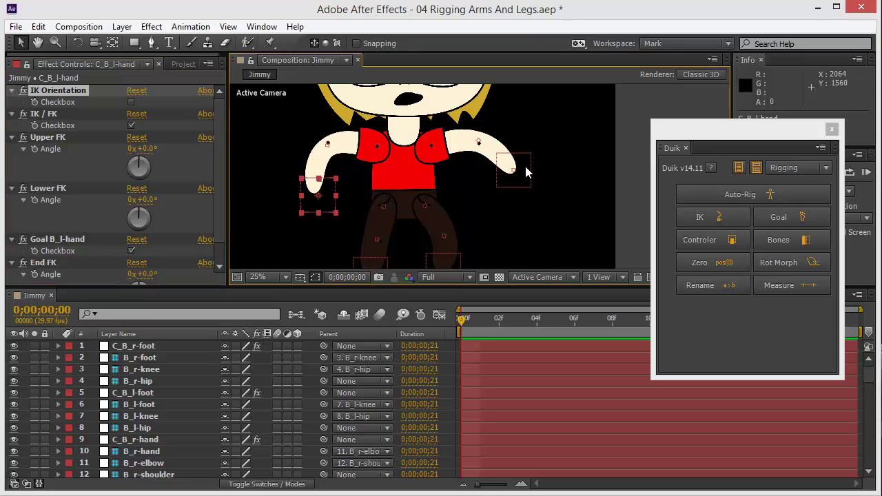
left_click_drag(526, 172, 508, 193)
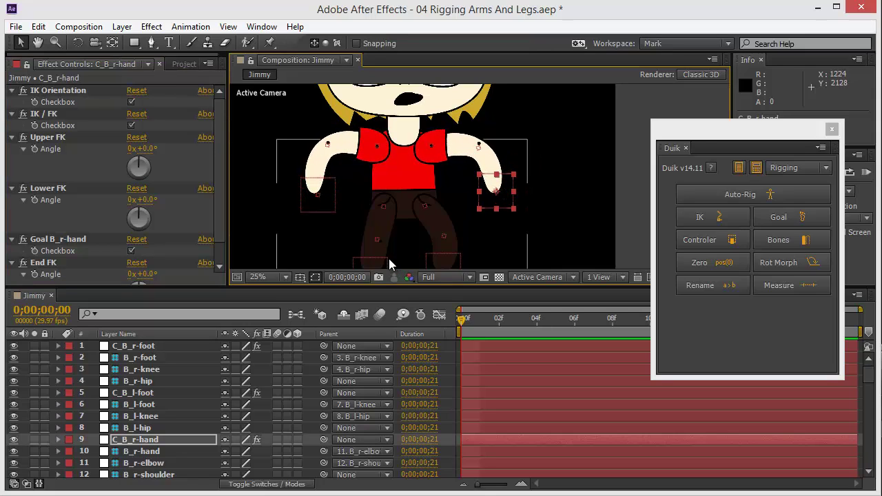
mouse_move(386, 266)
left_mouse_down()
mouse_move(404, 253)
mouse_move(391, 251)
left_mouse_up()
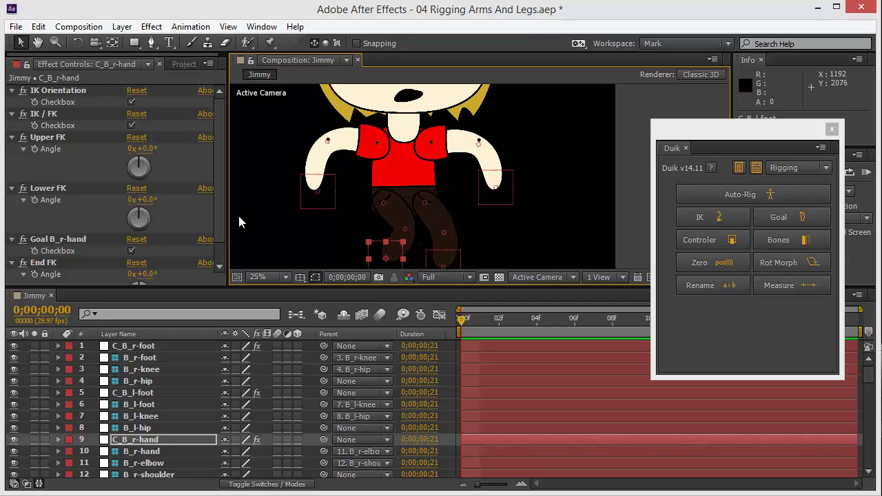
Turn off IK Orientation on C_B_l-foot and nudge the foot controller to bend the left leg.
left_click(131, 101)
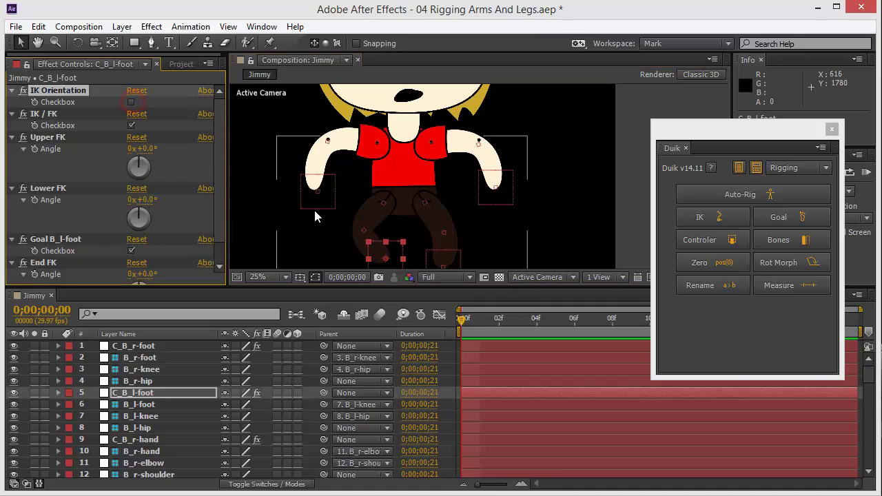
mouse_move(384, 252)
left_mouse_down()
mouse_move(353, 253)
mouse_move(352, 226)
mouse_move(354, 249)
mouse_move(378, 252)
left_mouse_up()
scroll(387, 180, "down", 1)
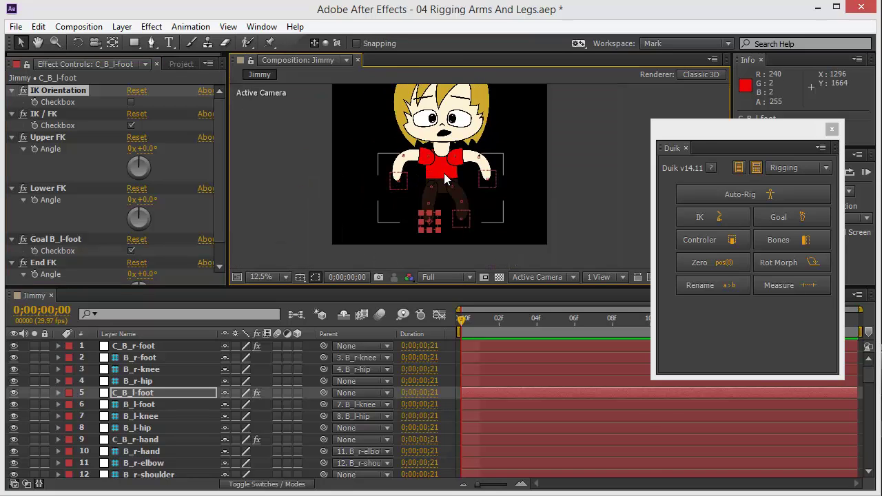
scroll(444, 173, "up", 1)
scroll(398, 157, "up", 2)
scroll(463, 232, "down", 1)
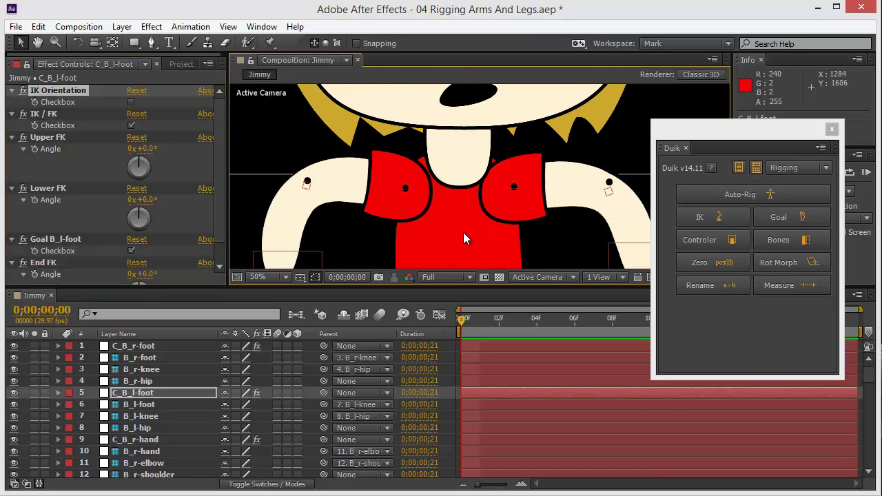